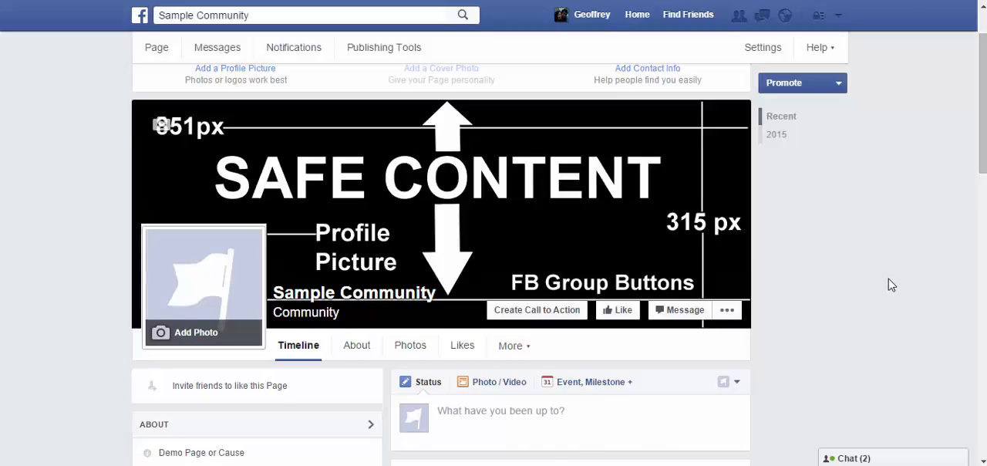
Open the call-to-action button form for the page and compare the button's Android and website previews.
{"action": "scroll", "coordinate": [890, 285], "scroll_direction": "down", "scroll_amount": 2}
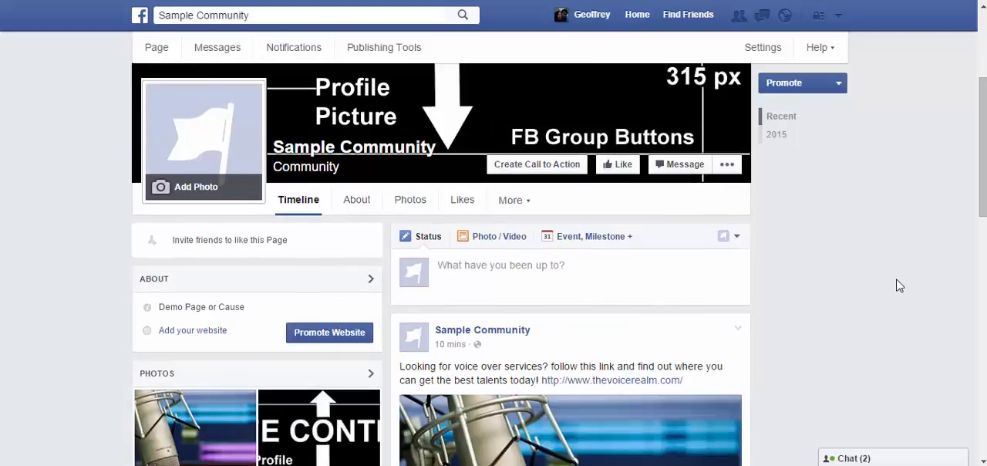
{"action": "scroll", "coordinate": [816, 299], "scroll_direction": "up", "scroll_amount": 1}
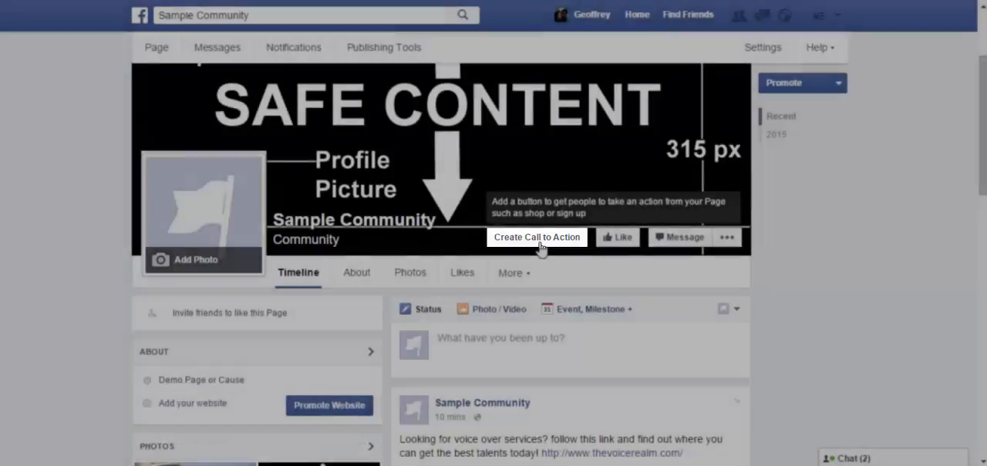
{"action": "left_click", "coordinate": [541, 245]}
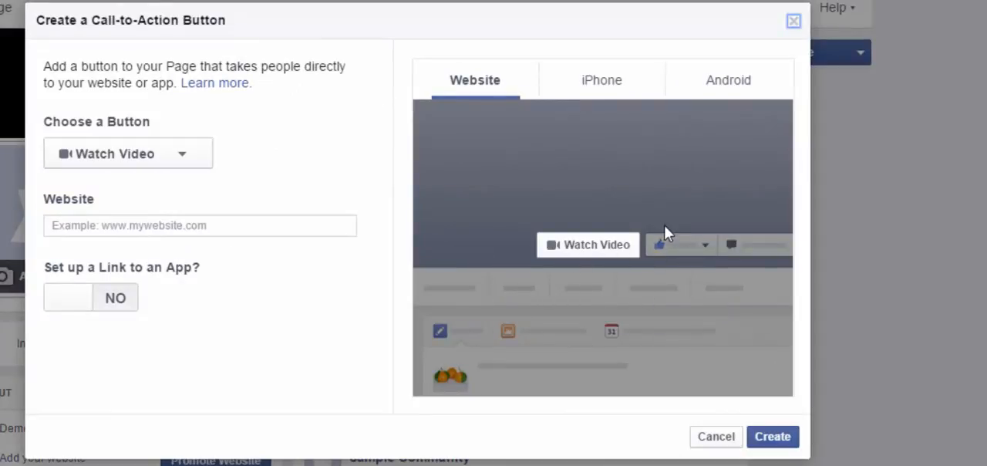
{"action": "left_click", "coordinate": [233, 225]}
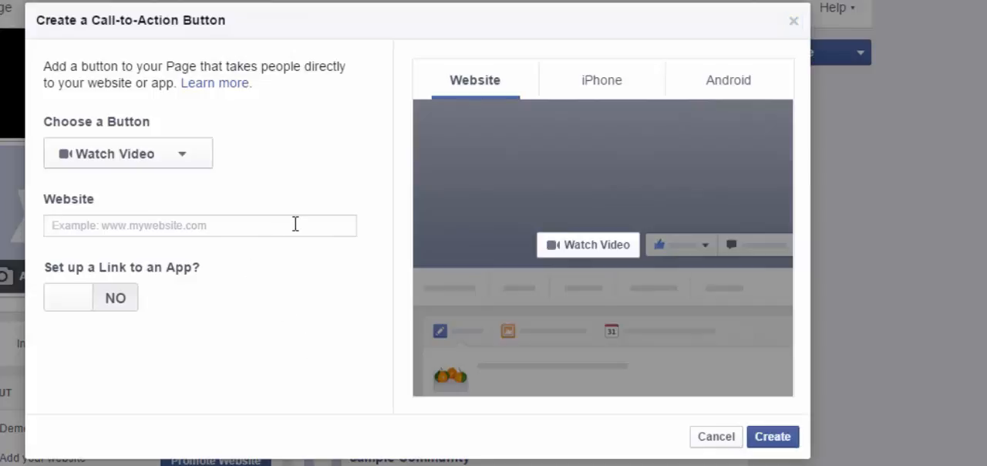
{"action": "left_click", "coordinate": [542, 71]}
{"action": "left_click", "coordinate": [786, 438]}
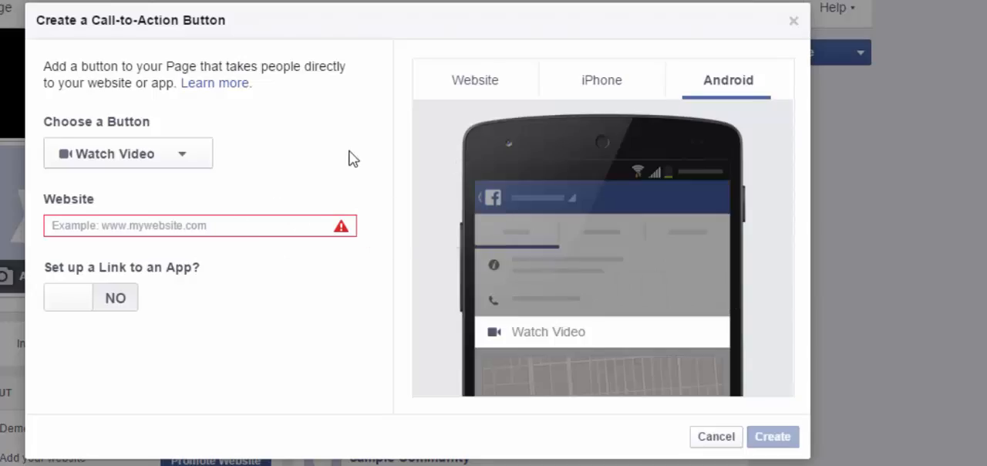
{"action": "left_click", "coordinate": [511, 86]}
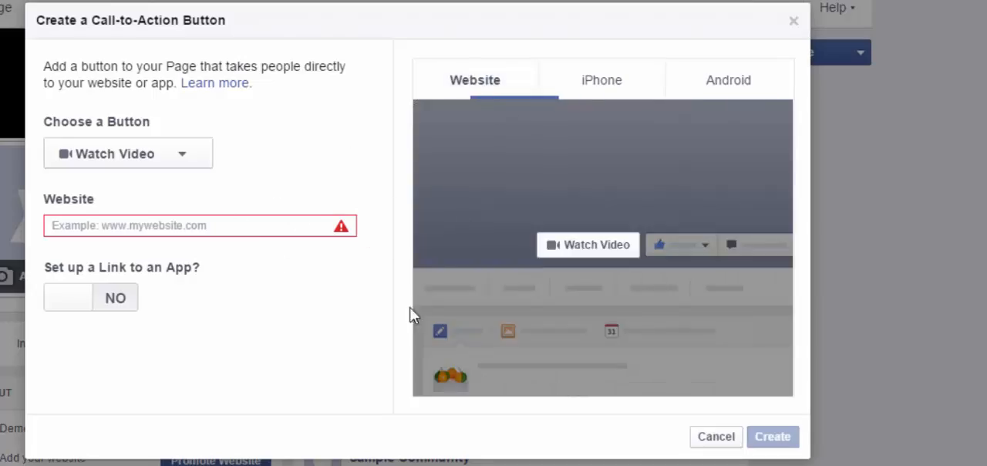
Try the Contact Us, Book Now and Sign Up types for the call-to-action button.
{"action": "left_click", "coordinate": [157, 166]}
{"action": "left_click", "coordinate": [156, 164]}
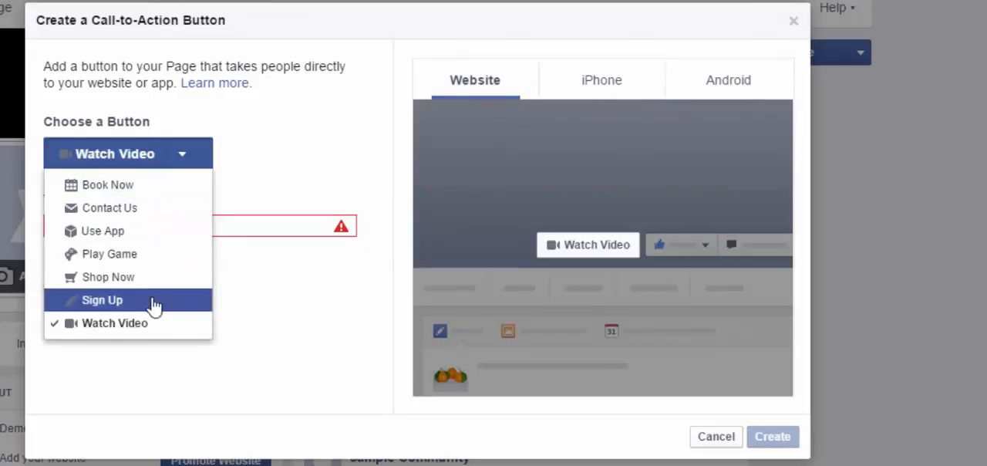
{"action": "left_click", "coordinate": [147, 210]}
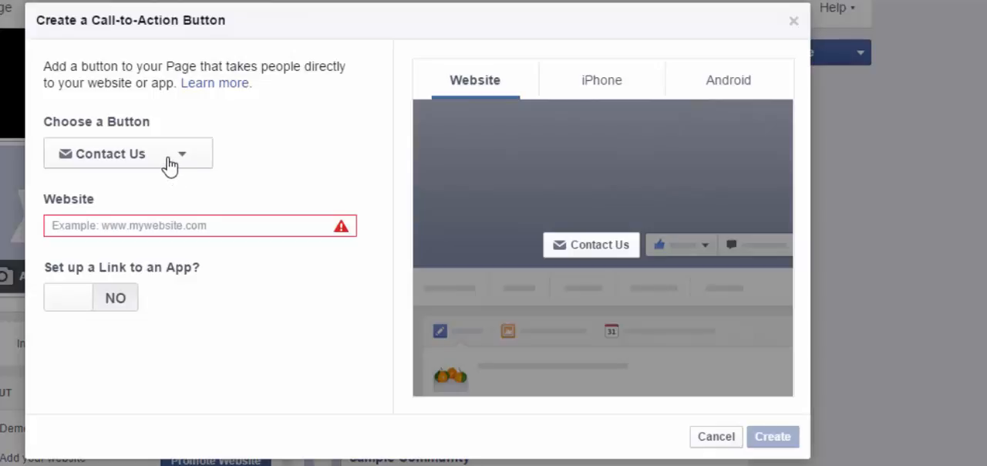
{"action": "left_click", "coordinate": [199, 229]}
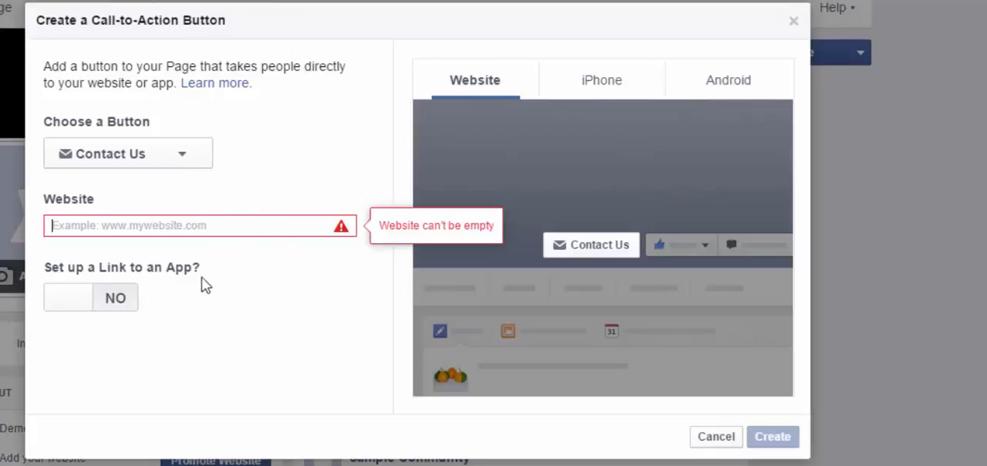
{"action": "left_click", "coordinate": [167, 164]}
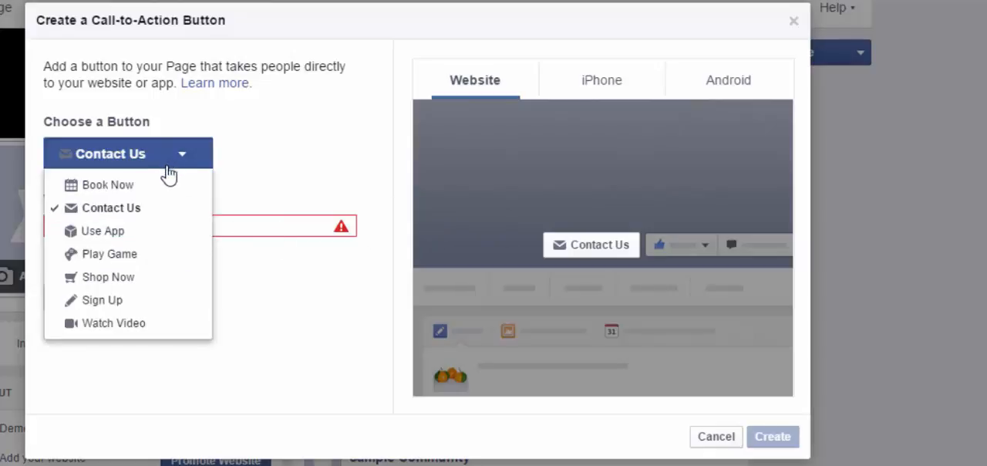
{"action": "left_click", "coordinate": [164, 185]}
{"action": "left_click", "coordinate": [191, 154]}
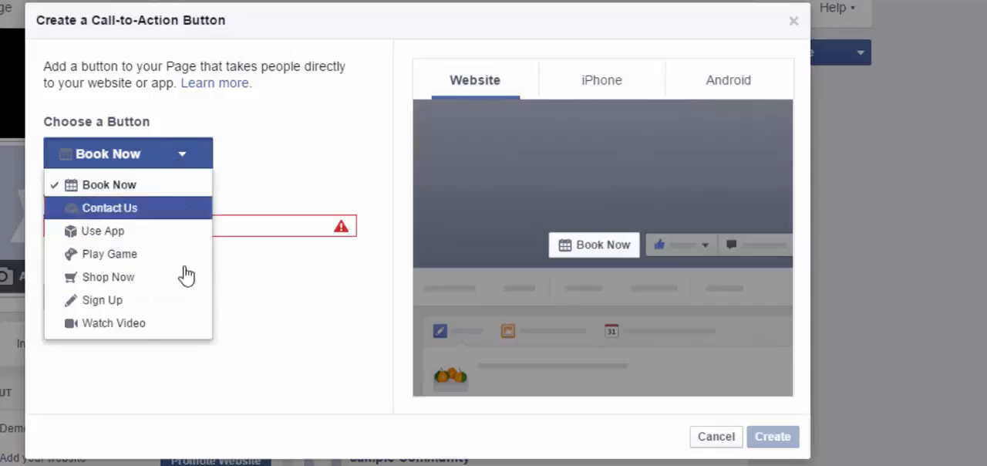
{"action": "left_click", "coordinate": [134, 302]}
{"action": "left_click", "coordinate": [211, 224]}
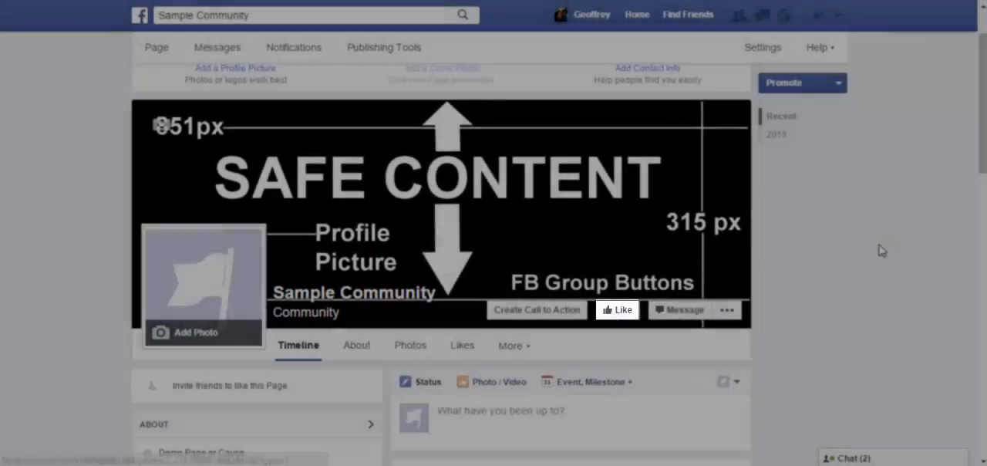
Open a message conversation with the Sample Community page and minimise it.
{"action": "scroll", "coordinate": [904, 279], "scroll_direction": "up", "scroll_amount": 1}
{"action": "scroll", "coordinate": [902, 281], "scroll_direction": "down", "scroll_amount": 1}
{"action": "left_click", "coordinate": [661, 308]}
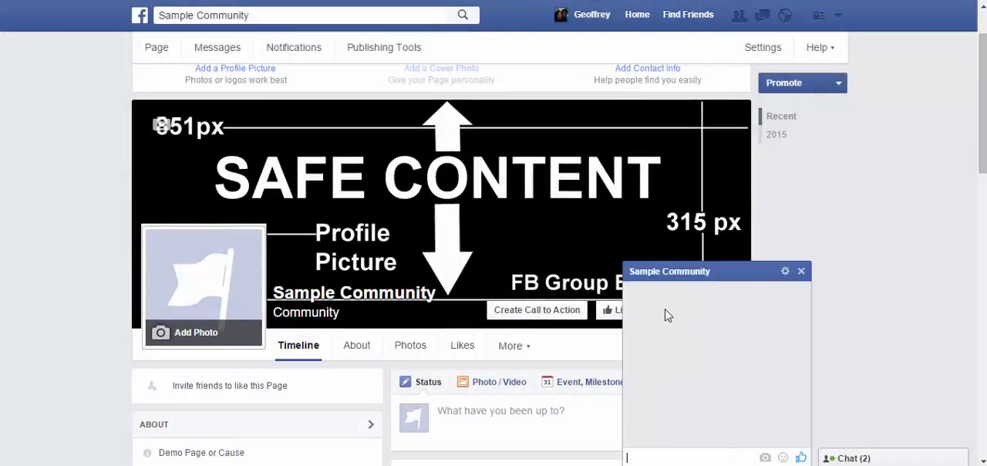
{"action": "left_click", "coordinate": [741, 278]}
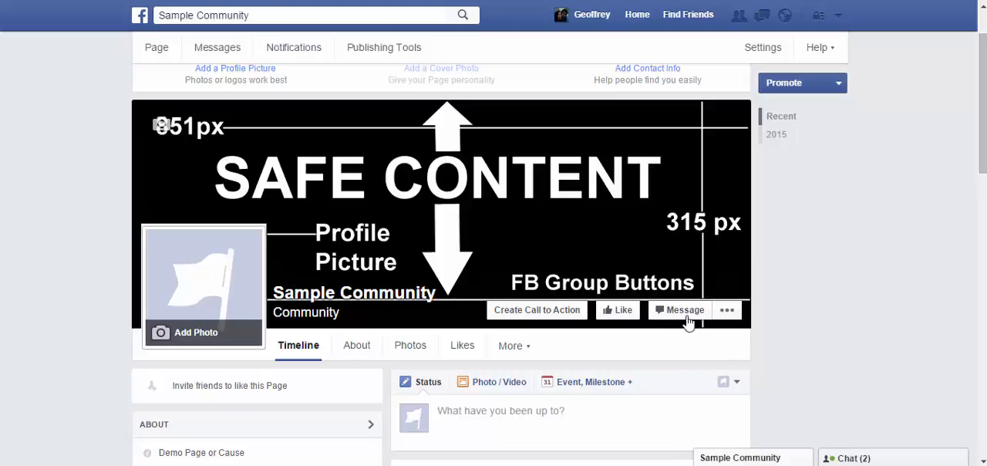
View the Sample Community page as a visitor and switch back to the managing view.
{"action": "left_click", "coordinate": [726, 311]}
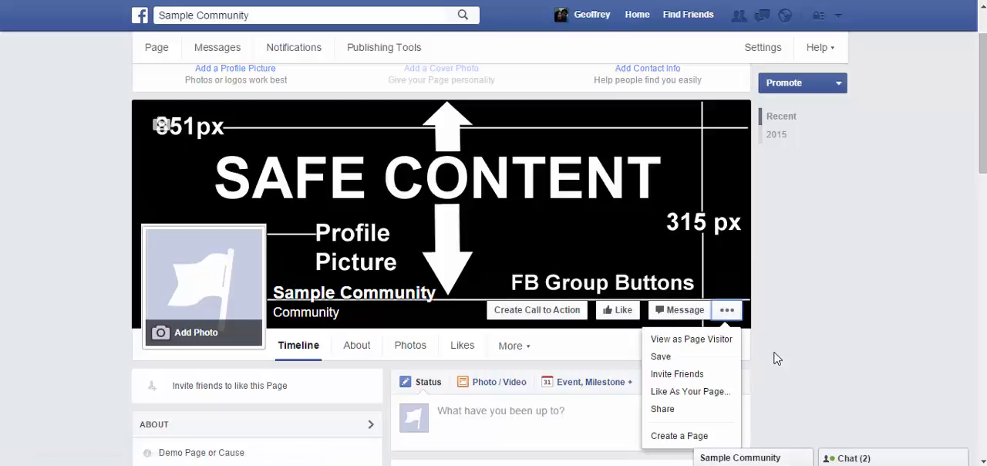
{"action": "scroll", "coordinate": [777, 359], "scroll_direction": "down", "scroll_amount": 1}
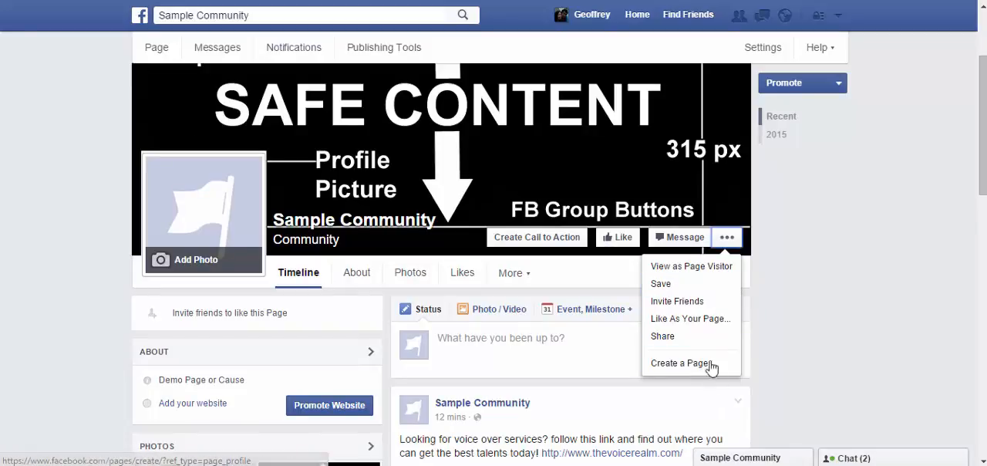
{"action": "left_click", "coordinate": [692, 270]}
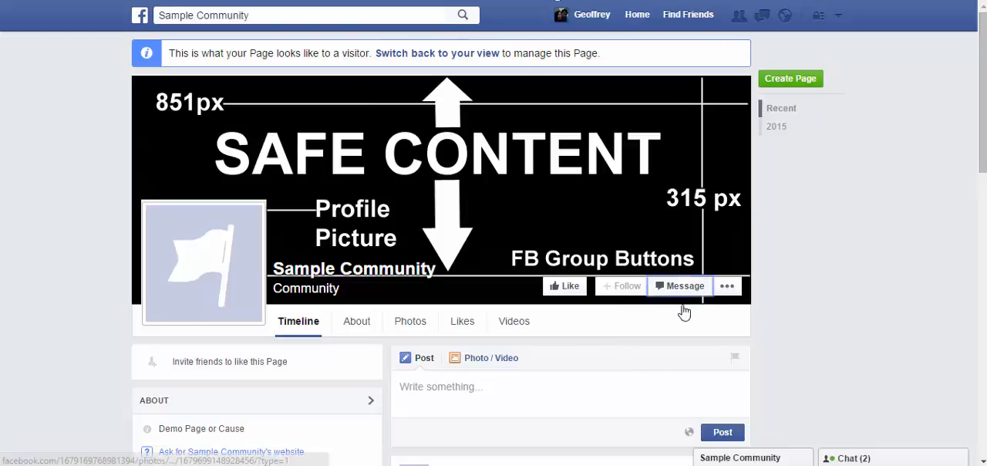
{"action": "left_click", "coordinate": [461, 54]}
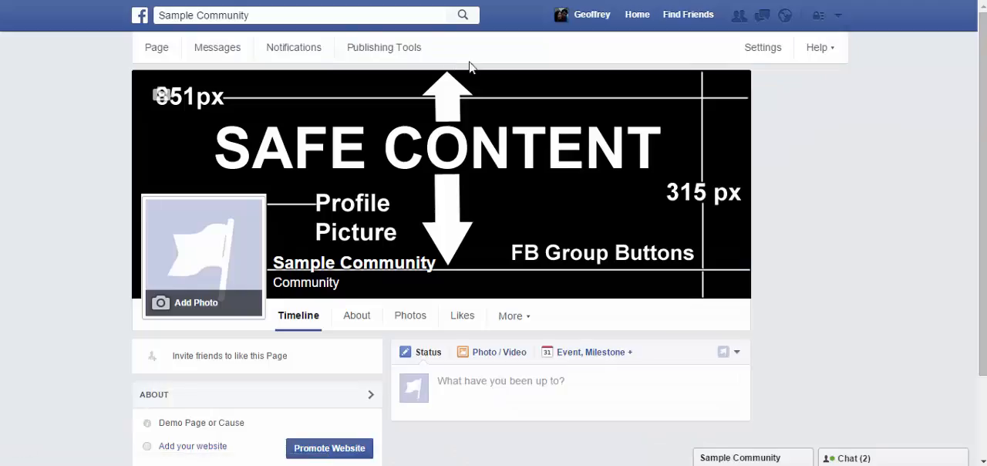
Look through the list of friends who can be invited to the page and close it without sending invites.
{"action": "scroll", "coordinate": [734, 258], "scroll_direction": "down", "scroll_amount": 3}
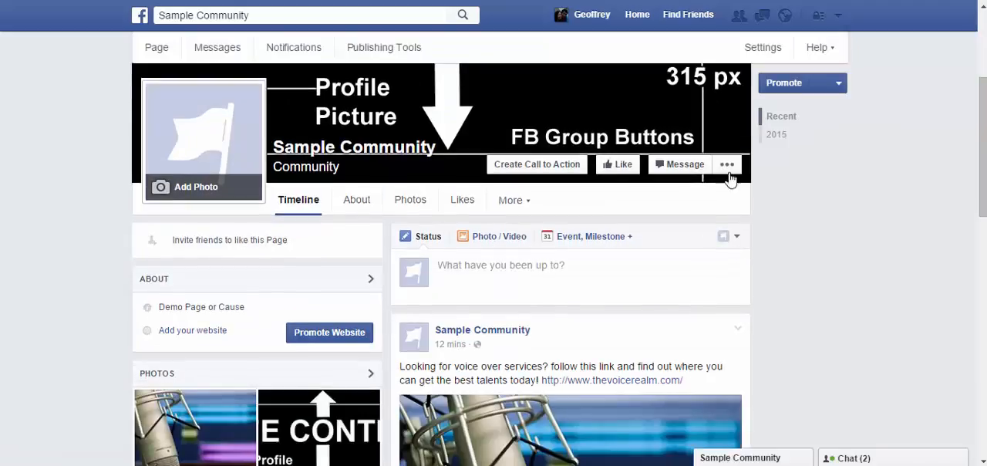
{"action": "left_click", "coordinate": [727, 166]}
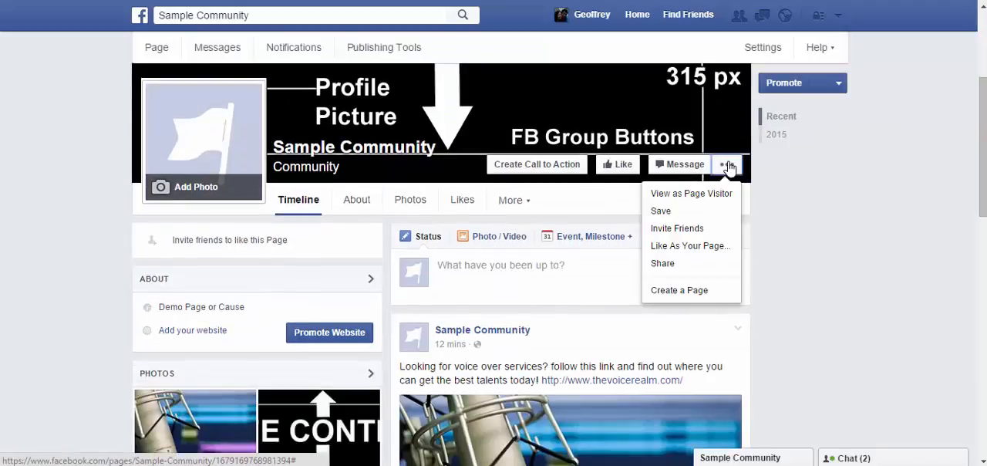
{"action": "left_click", "coordinate": [708, 229]}
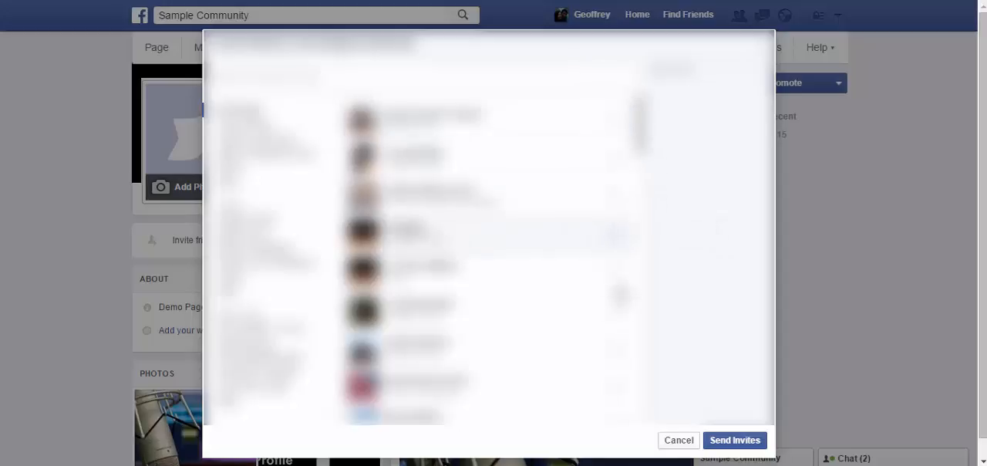
{"action": "scroll", "coordinate": [578, 255], "scroll_direction": "down", "scroll_amount": 6}
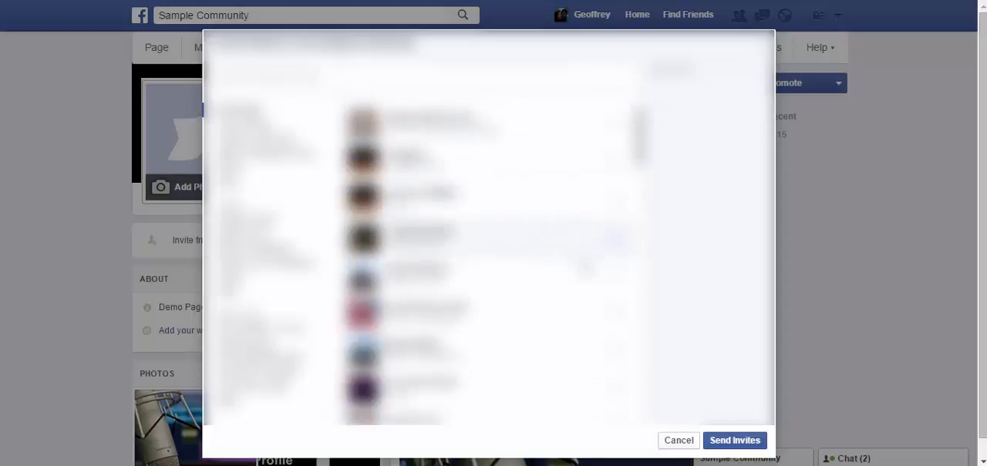
{"action": "scroll", "coordinate": [590, 281], "scroll_direction": "up", "scroll_amount": 6}
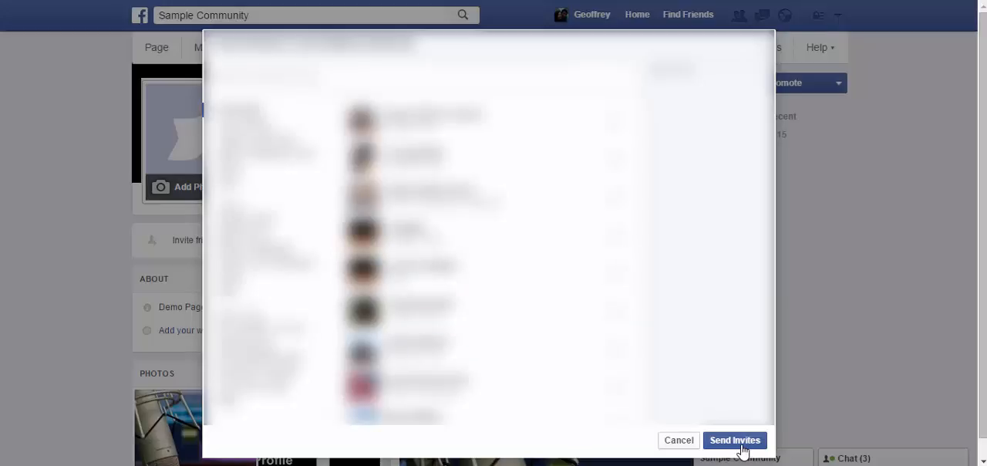
{"action": "left_click", "coordinate": [684, 440]}
Open the status composer on the page's timeline to examine its posting options.
{"action": "scroll", "coordinate": [841, 326], "scroll_direction": "down", "scroll_amount": 1}
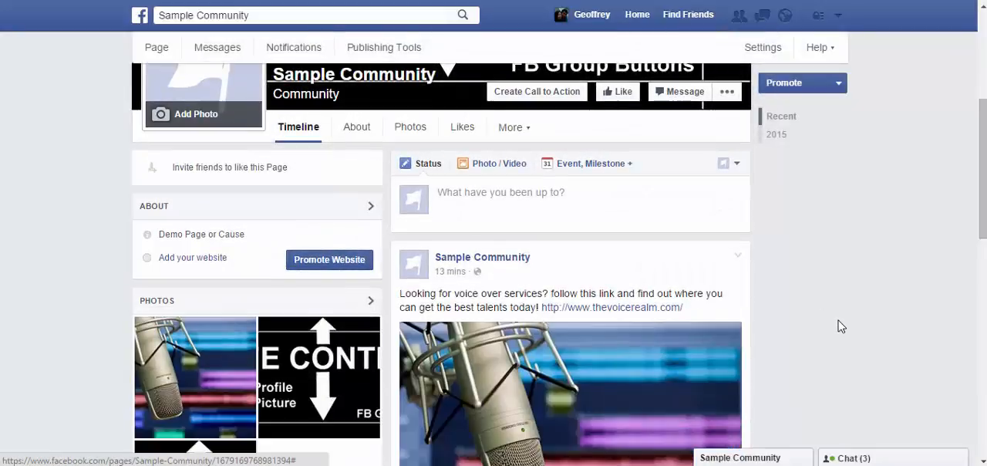
{"action": "scroll", "coordinate": [842, 387], "scroll_direction": "up", "scroll_amount": 2}
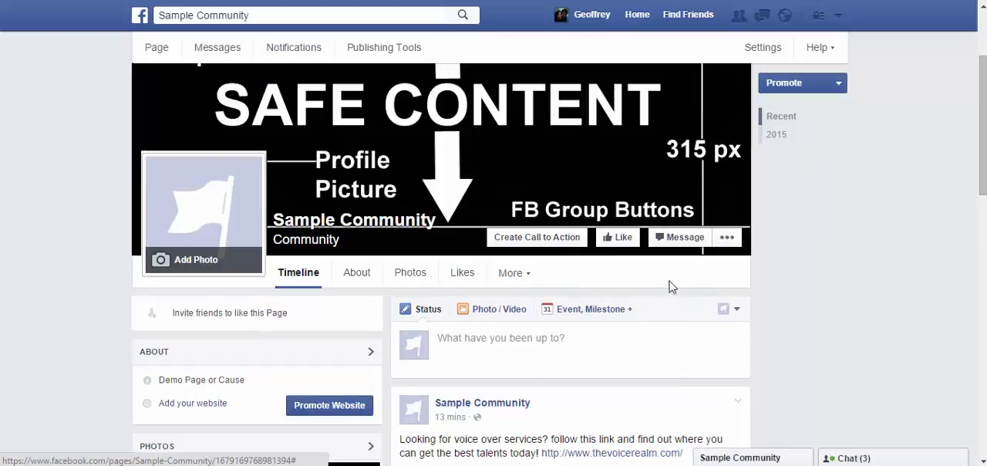
{"action": "scroll", "coordinate": [729, 281], "scroll_direction": "down", "scroll_amount": 1}
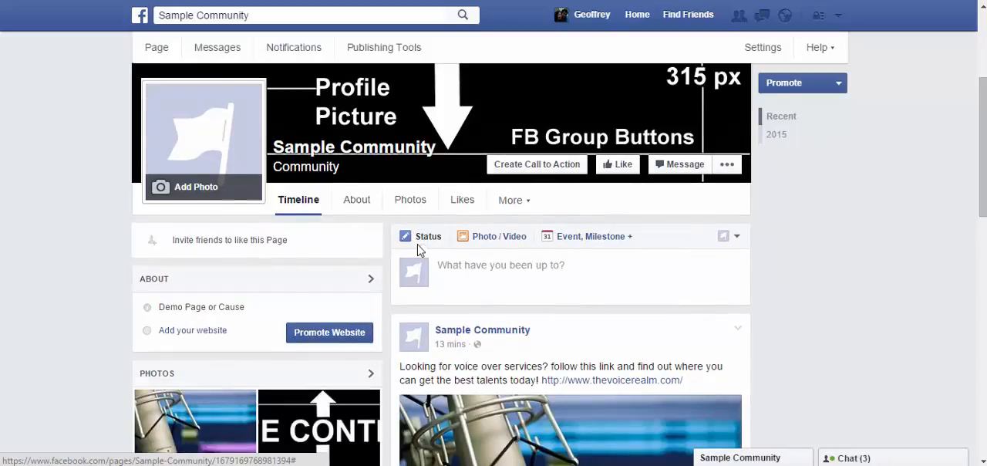
{"action": "left_click", "coordinate": [474, 267]}
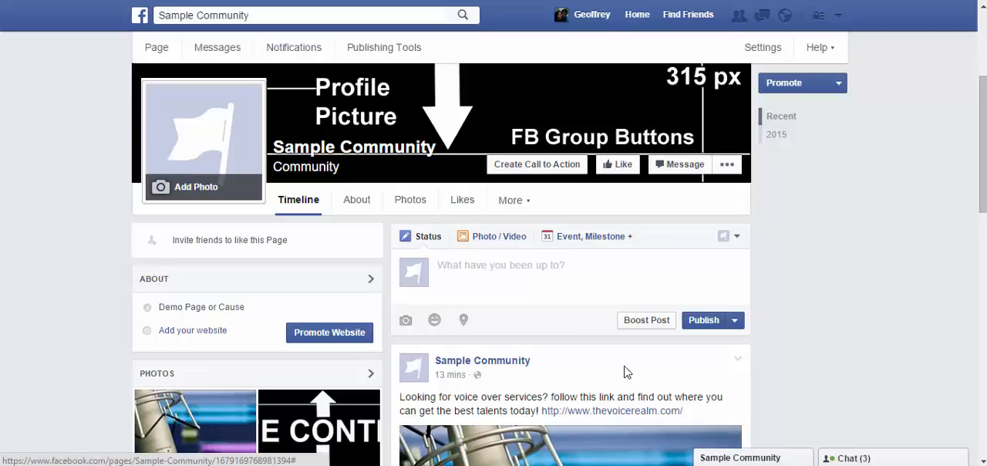
Open the new event form for the page, review its fields down to the description, and close it without creating an event.
{"action": "left_click", "coordinate": [583, 239]}
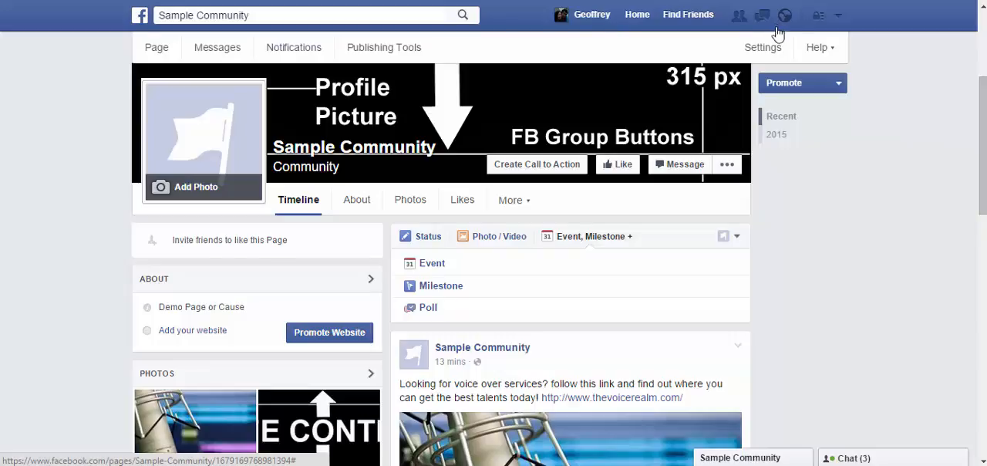
{"action": "left_click", "coordinate": [431, 263]}
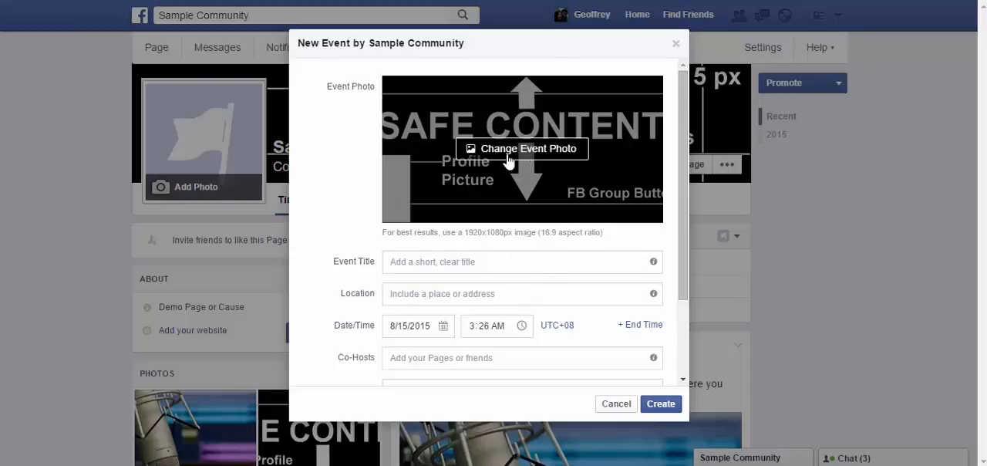
{"action": "left_click", "coordinate": [491, 266]}
{"action": "left_click", "coordinate": [540, 298]}
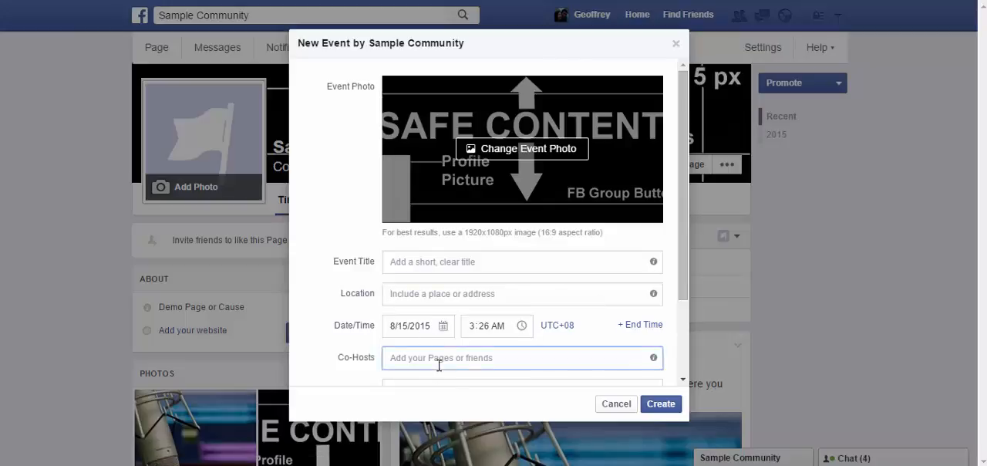
{"action": "left_click_drag", "start_coordinate": [684, 234], "coordinate": [685, 315]}
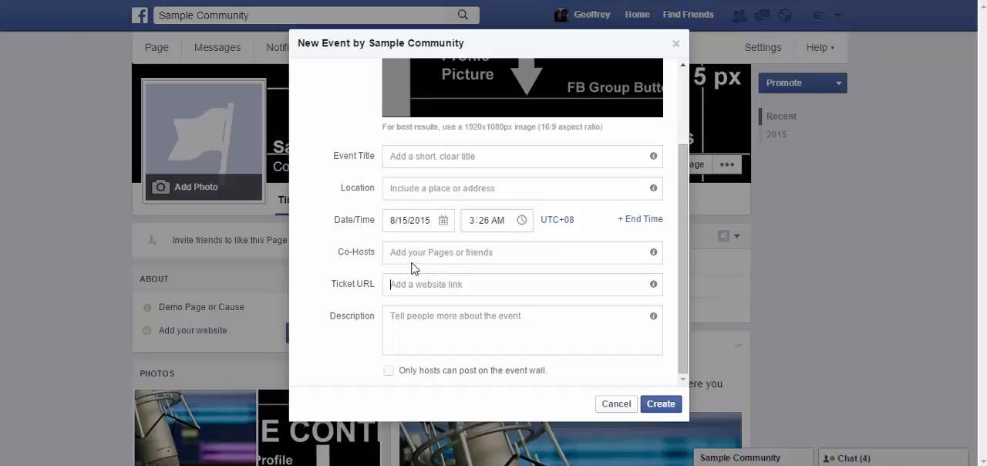
{"action": "left_click", "coordinate": [512, 332]}
{"action": "left_click", "coordinate": [675, 44]}
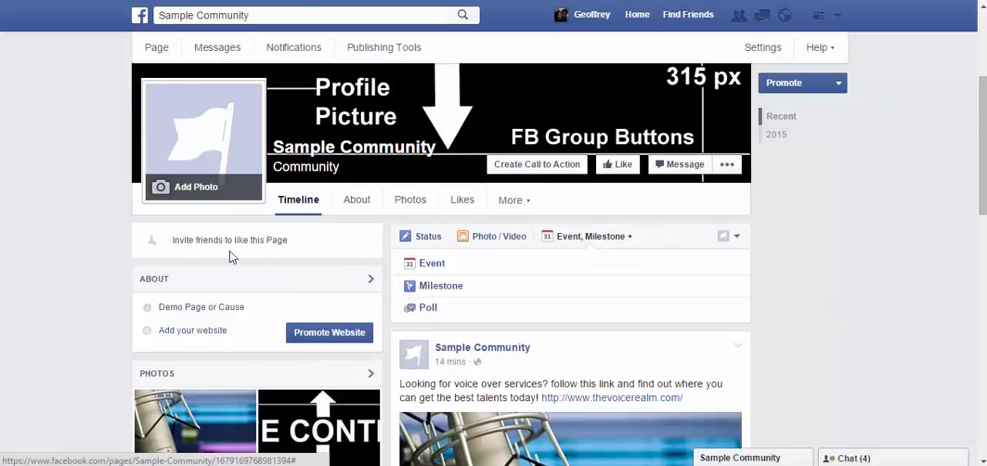
Show the management options for the page's About section and dismiss them.
{"action": "scroll", "coordinate": [843, 267], "scroll_direction": "down", "scroll_amount": 2}
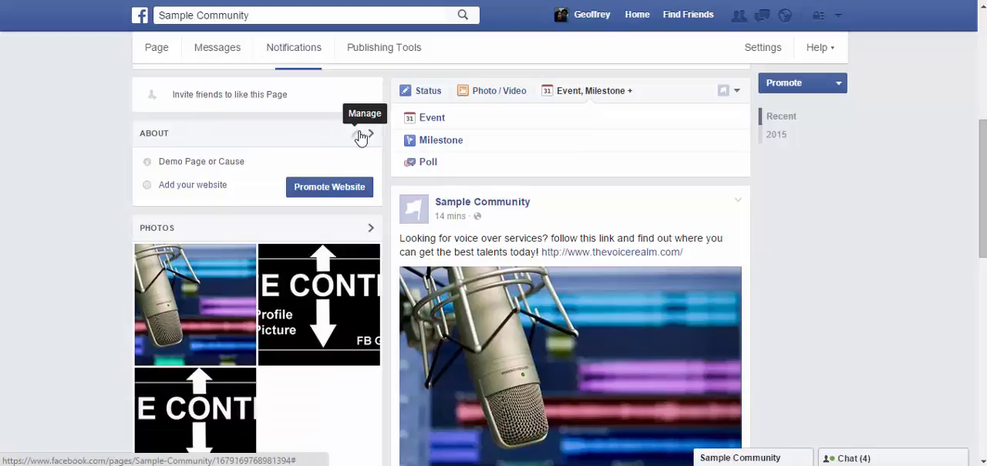
{"action": "left_click", "coordinate": [354, 134]}
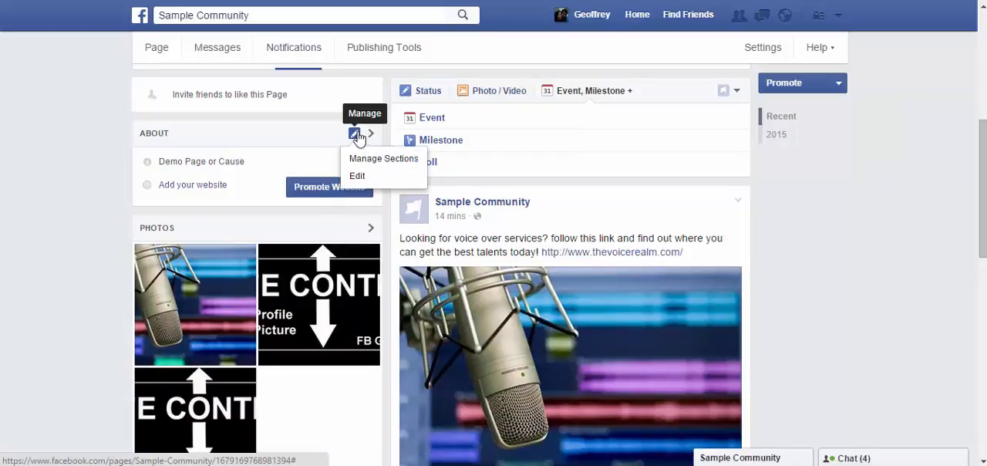
{"action": "left_click", "coordinate": [257, 132]}
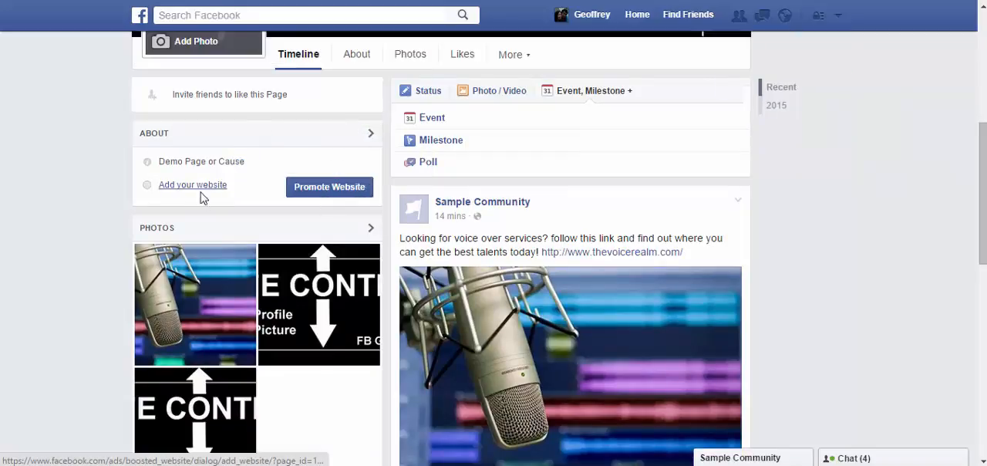
Open the page's About section and examine its page info fields, including the Name entry.
{"action": "scroll", "coordinate": [680, 206], "scroll_direction": "down", "scroll_amount": 3}
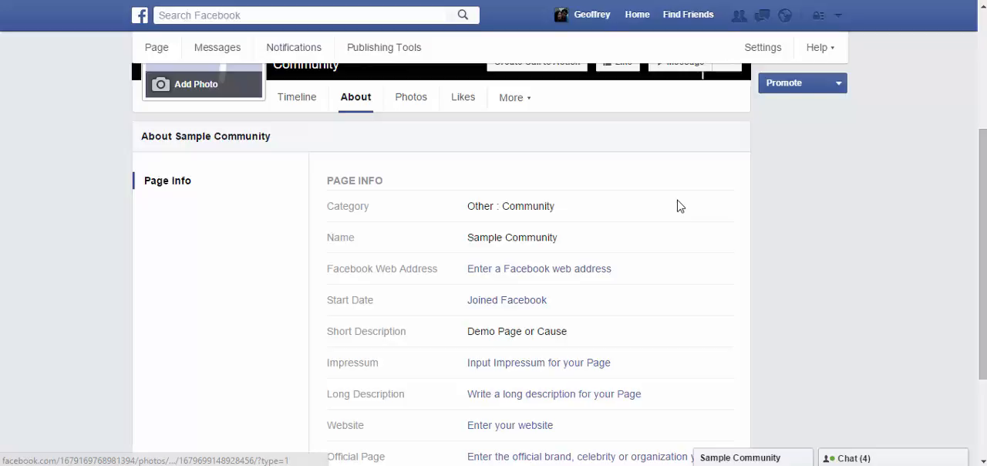
{"action": "scroll", "coordinate": [681, 206], "scroll_direction": "down", "scroll_amount": 1}
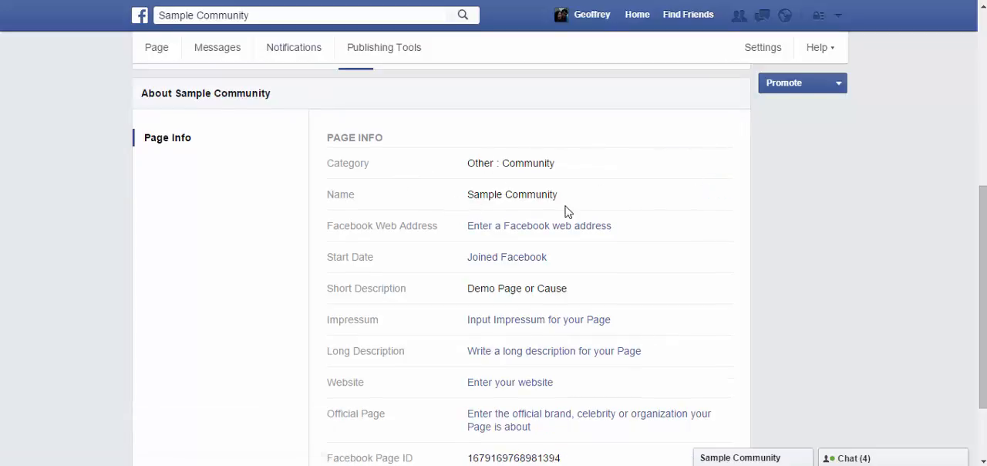
{"action": "mouse_move", "coordinate": [727, 198]}
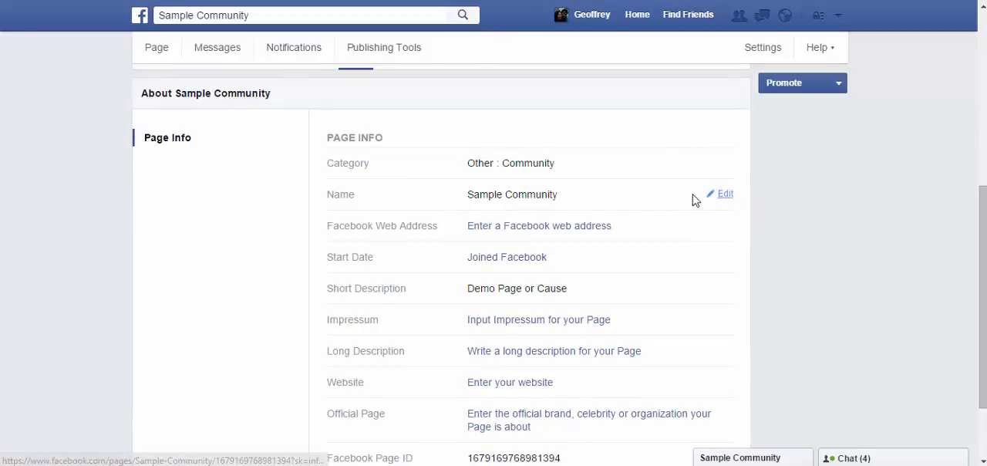
{"action": "left_click_drag", "start_coordinate": [559, 197], "coordinate": [466, 195]}
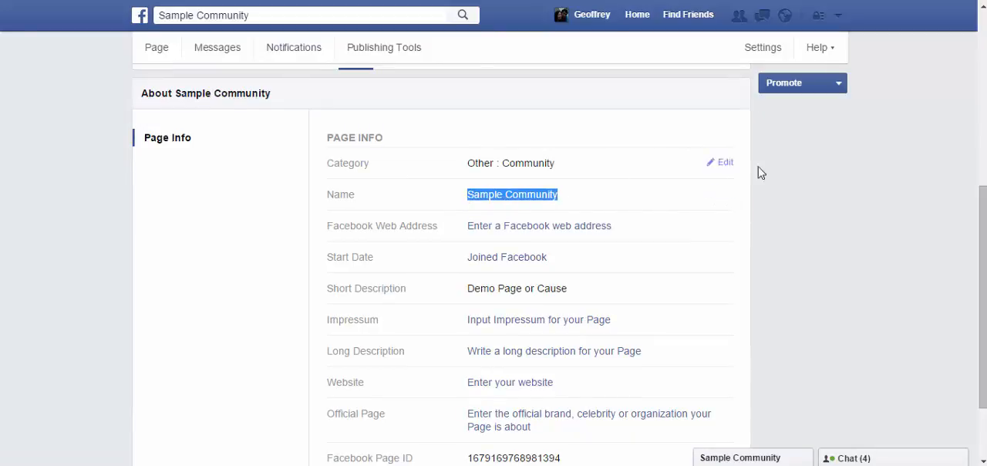
{"action": "left_click", "coordinate": [551, 227]}
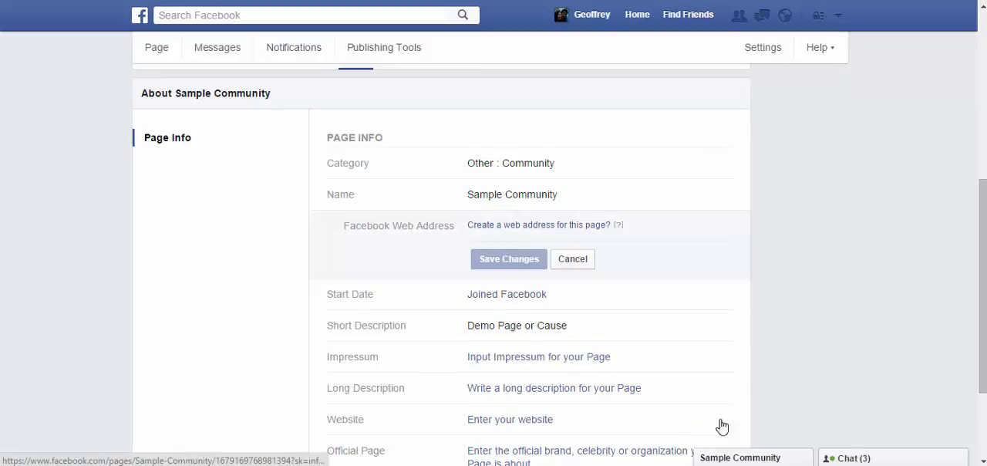
{"action": "left_click", "coordinate": [509, 228]}
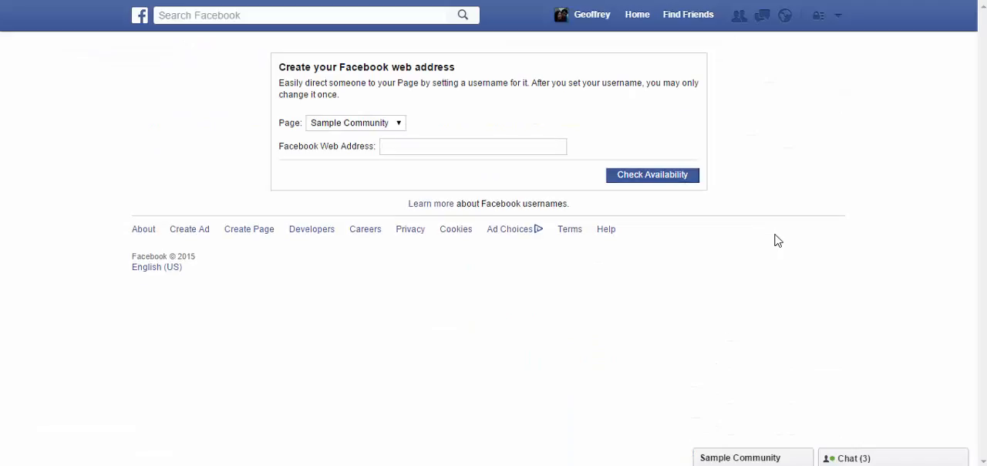
{"action": "left_click", "coordinate": [502, 150]}
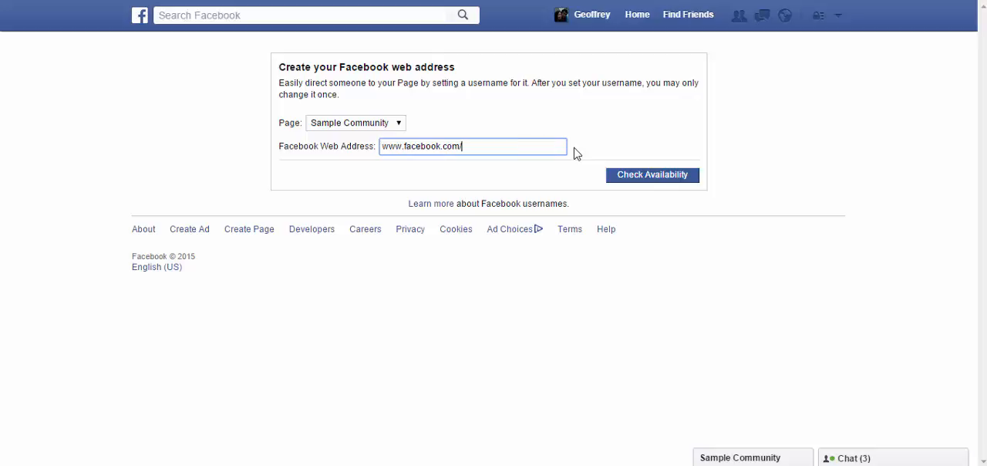
{"action": "type", "text": "mypage123"}
{"action": "left_click", "coordinate": [668, 180]}
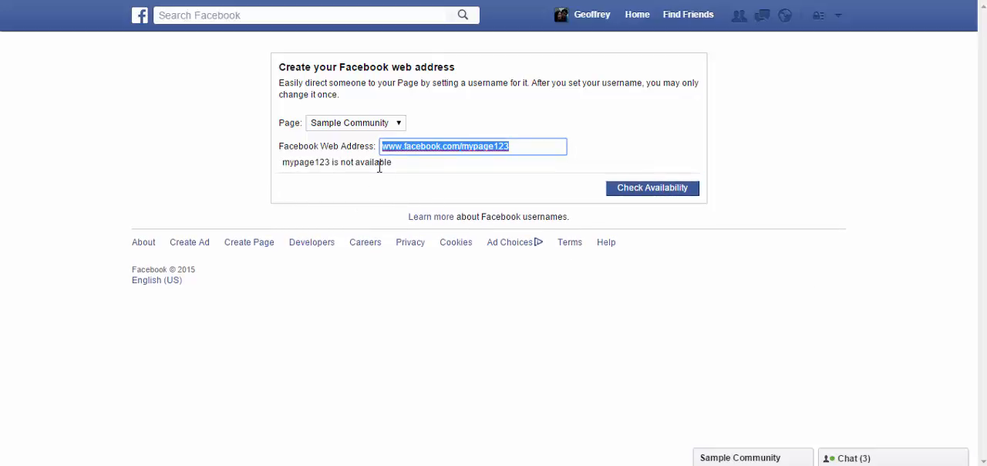
{"action": "left_click_drag", "start_coordinate": [385, 164], "coordinate": [251, 163]}
{"action": "left_click", "coordinate": [329, 180]}
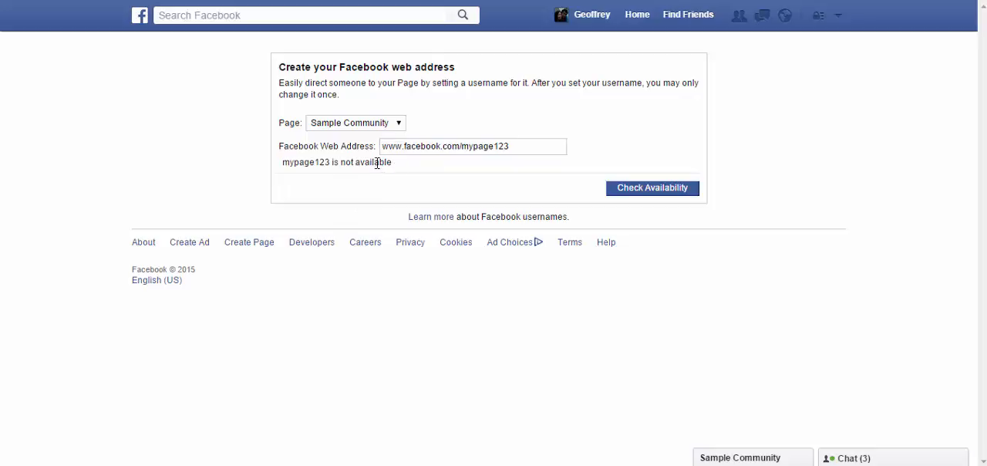
{"action": "triple_click", "coordinate": [377, 164]}
{"action": "left_click", "coordinate": [313, 191]}
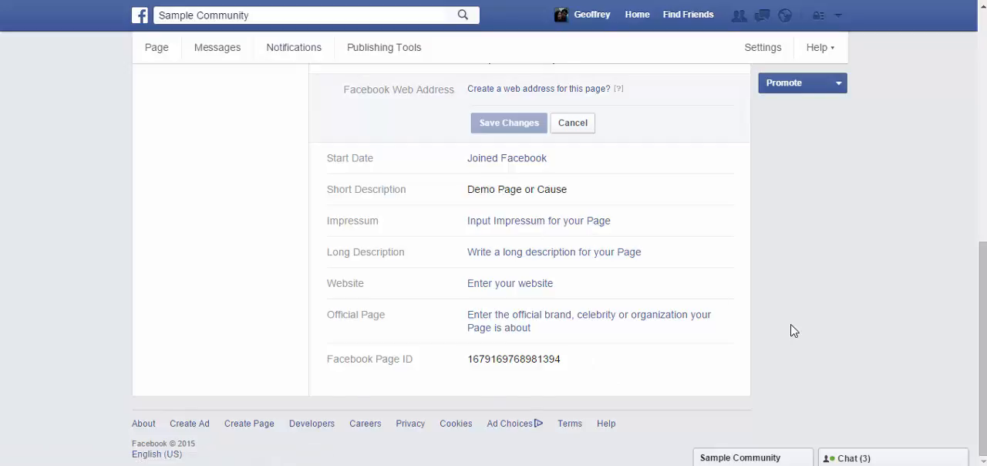
Open the Impressum field for editing and review the remaining page info fields down to the Facebook Page ID.
{"action": "left_click", "coordinate": [666, 269]}
{"action": "scroll", "coordinate": [870, 244], "scroll_direction": "down", "scroll_amount": 2}
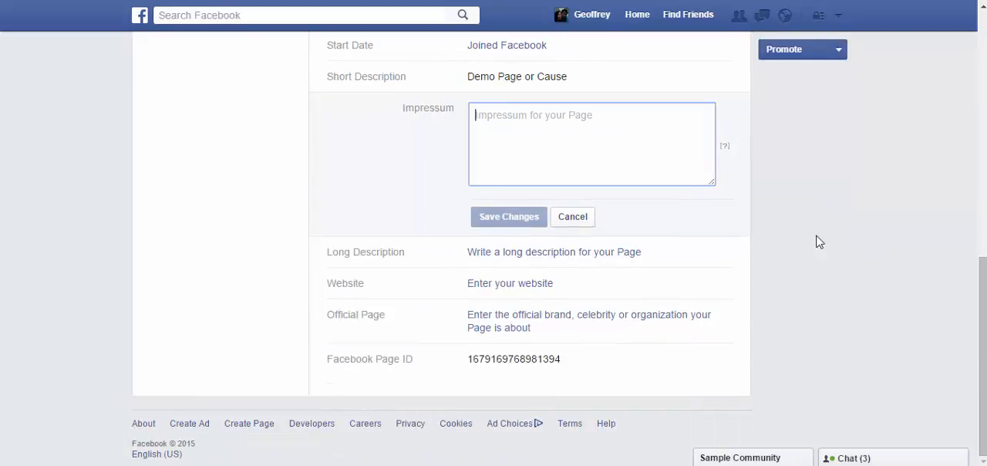
{"action": "scroll", "coordinate": [649, 103], "scroll_direction": "up", "scroll_amount": 2}
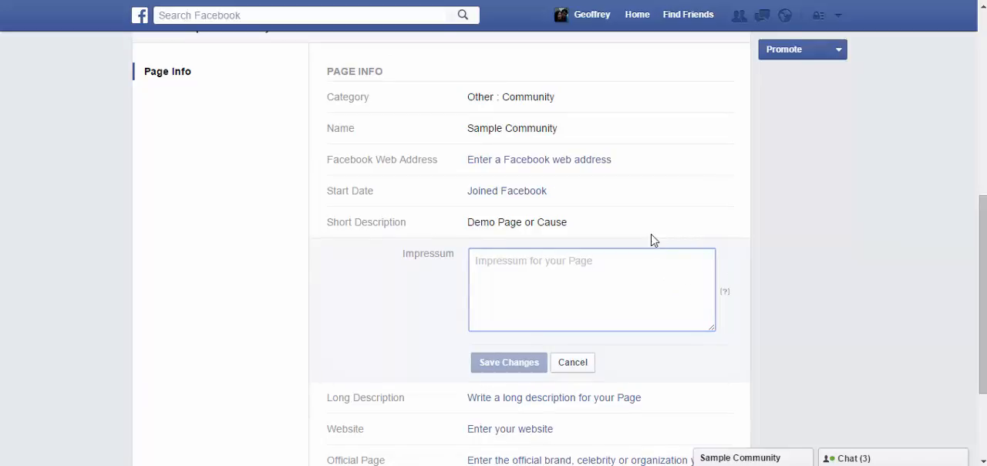
{"action": "scroll", "coordinate": [659, 227], "scroll_direction": "down", "scroll_amount": 2}
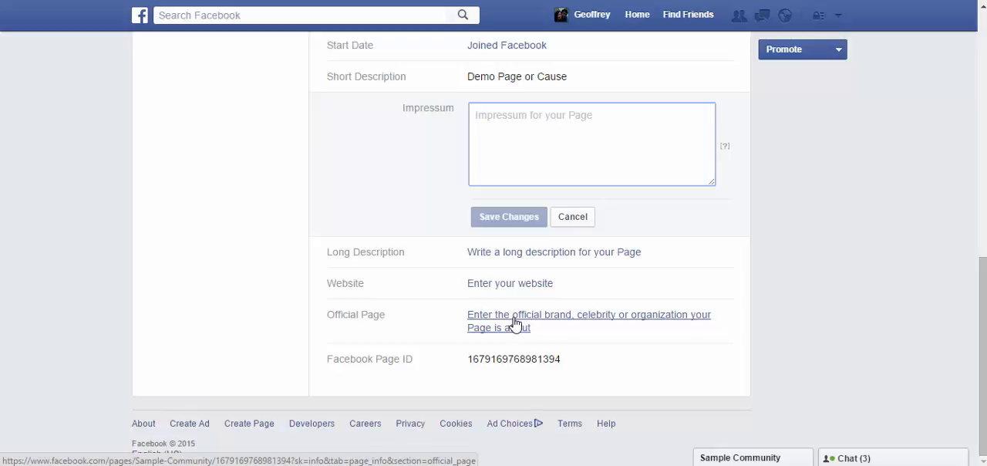
{"action": "scroll", "coordinate": [533, 312], "scroll_direction": "up", "scroll_amount": 10}
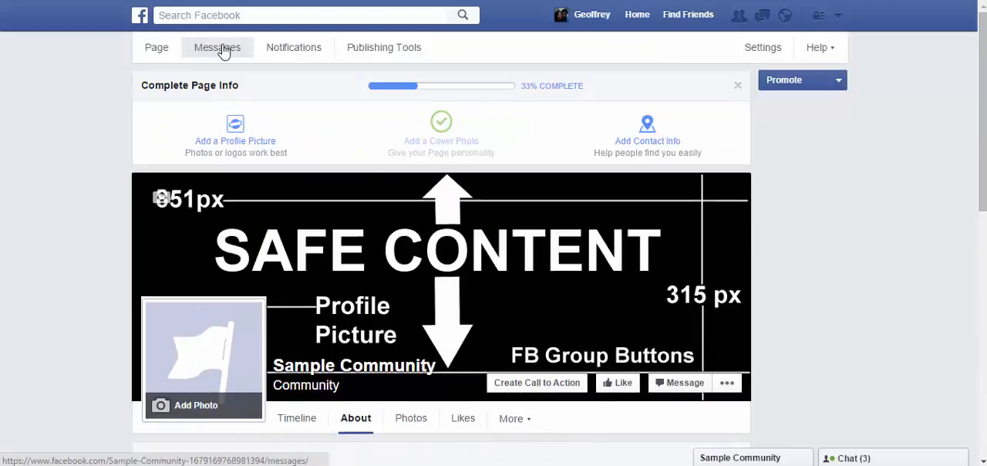
Browse the page's message inbox, notification activity and list of published posts.
{"action": "left_click", "coordinate": [223, 51]}
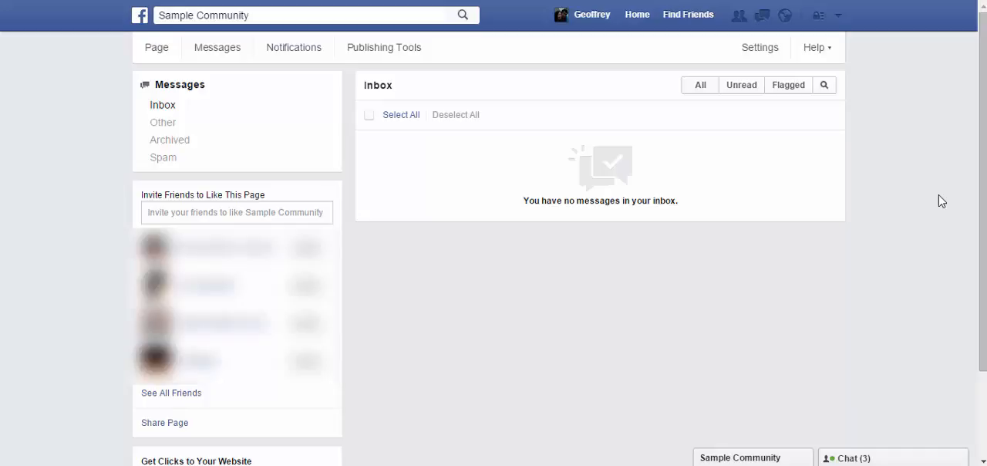
{"action": "left_click", "coordinate": [304, 56]}
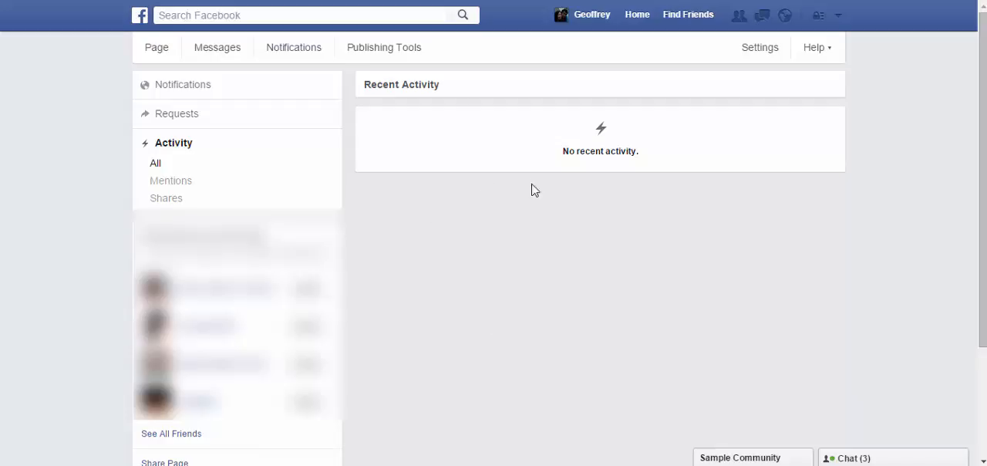
{"action": "left_click", "coordinate": [343, 53]}
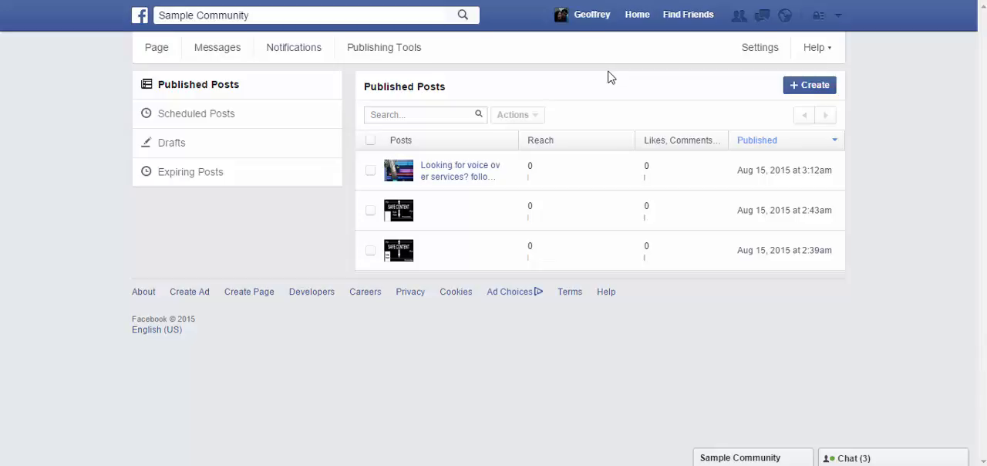
Start a new page post from the scheduled posts section and view its alternative publishing options.
{"action": "left_click", "coordinate": [810, 85]}
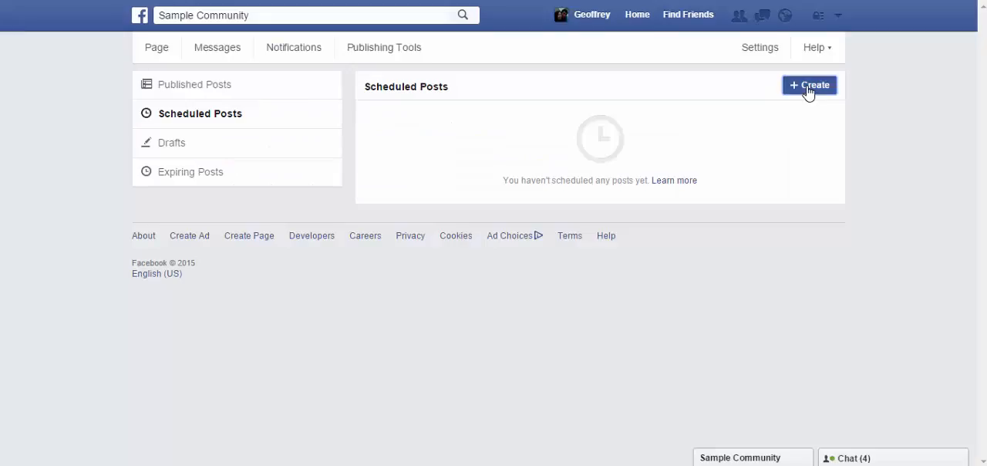
{"action": "left_click", "coordinate": [807, 93]}
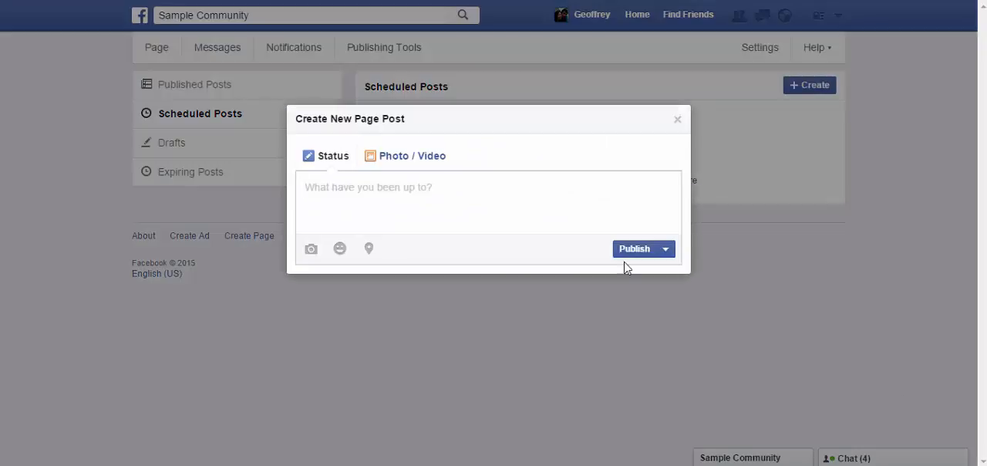
{"action": "left_click", "coordinate": [664, 255]}
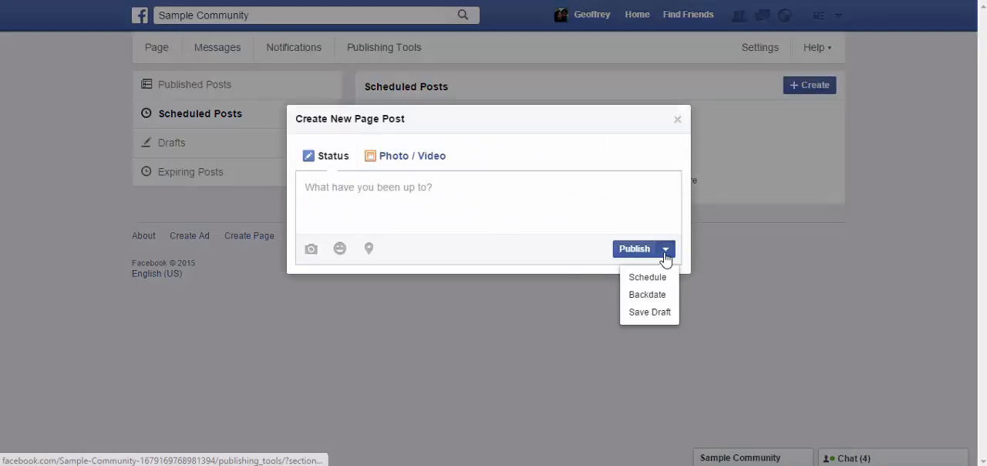
{"action": "left_click", "coordinate": [430, 198]}
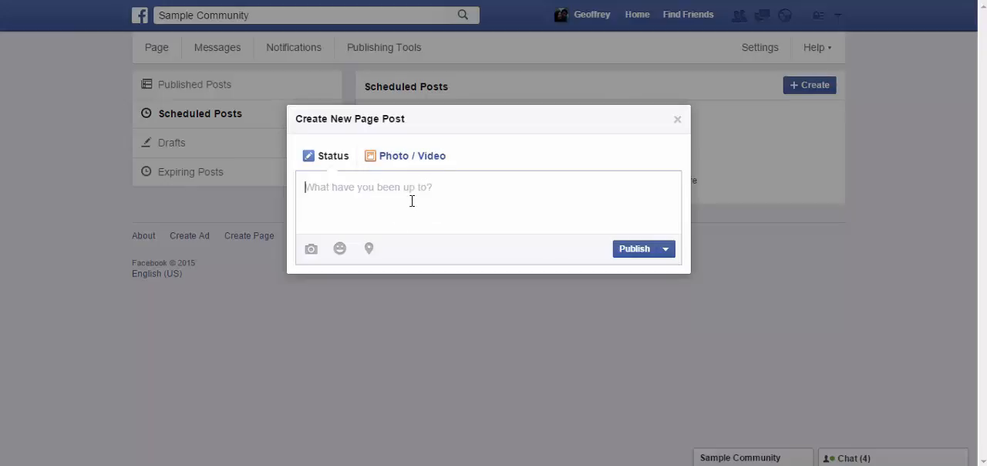
Make it a photo post with the microphone image from the desktop and the text "Need a voice over?".
{"action": "left_click", "coordinate": [404, 156]}
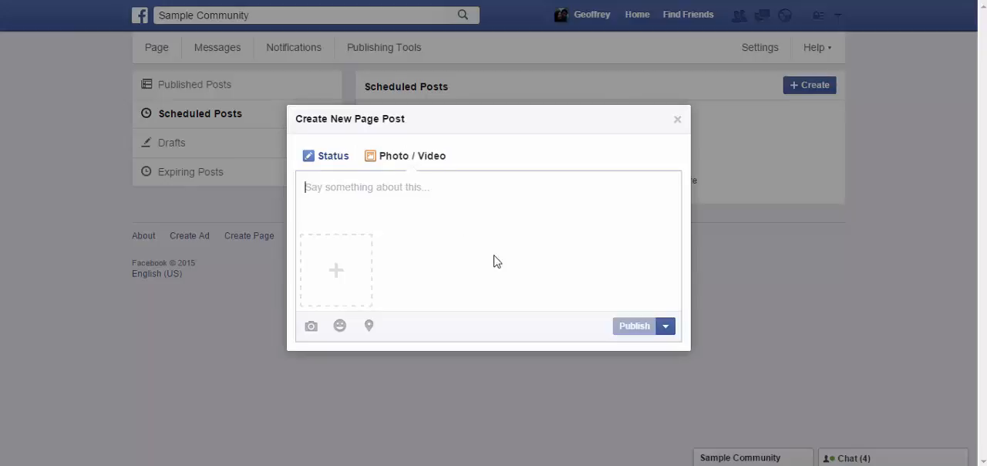
{"action": "left_click", "coordinate": [346, 275]}
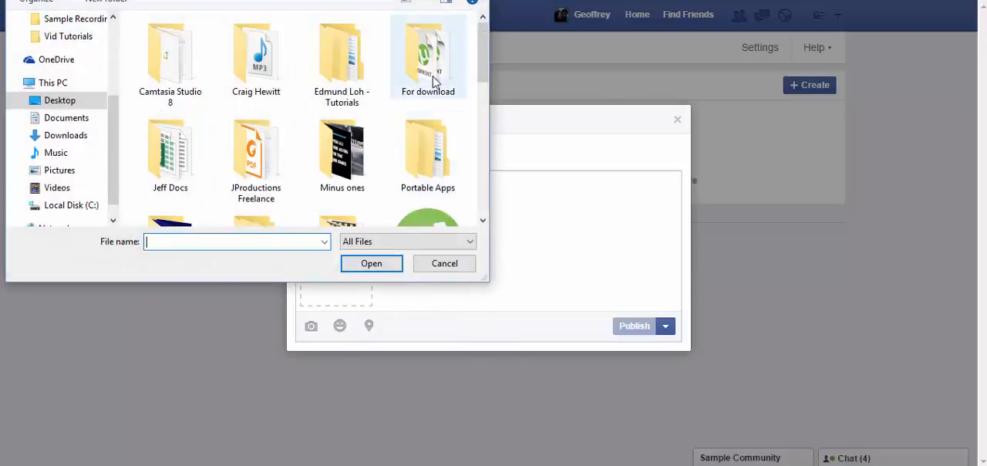
{"action": "left_click_drag", "start_coordinate": [478, 44], "coordinate": [411, 237]}
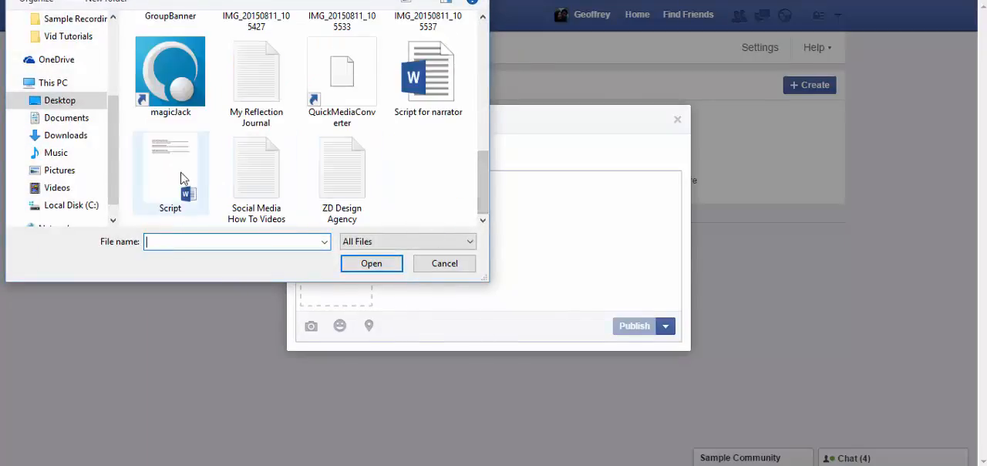
{"action": "scroll", "coordinate": [177, 154], "scroll_direction": "up", "scroll_amount": 5}
{"action": "double_click", "coordinate": [166, 149]}
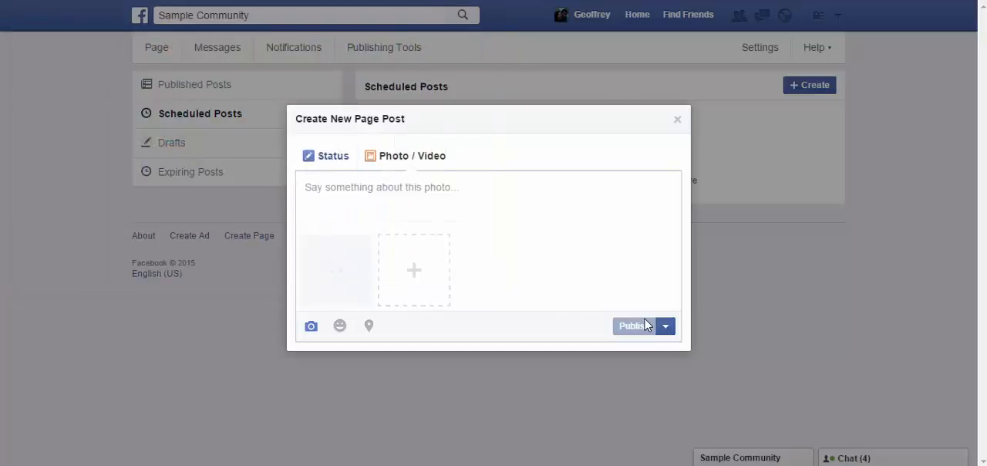
{"action": "left_click", "coordinate": [485, 197]}
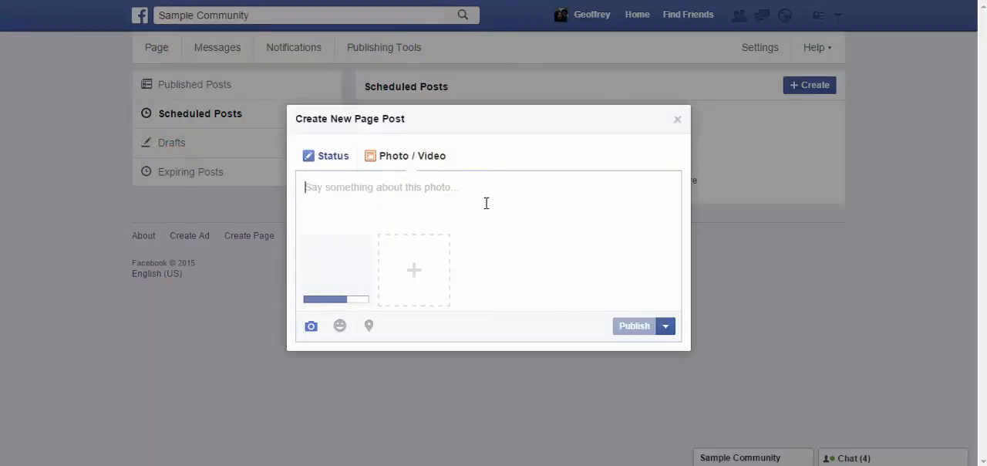
{"action": "type", "text": "N"}
Open the post's scheduling settings, review the date and time options, and close them without scheduling.
{"action": "left_click", "coordinate": [665, 325]}
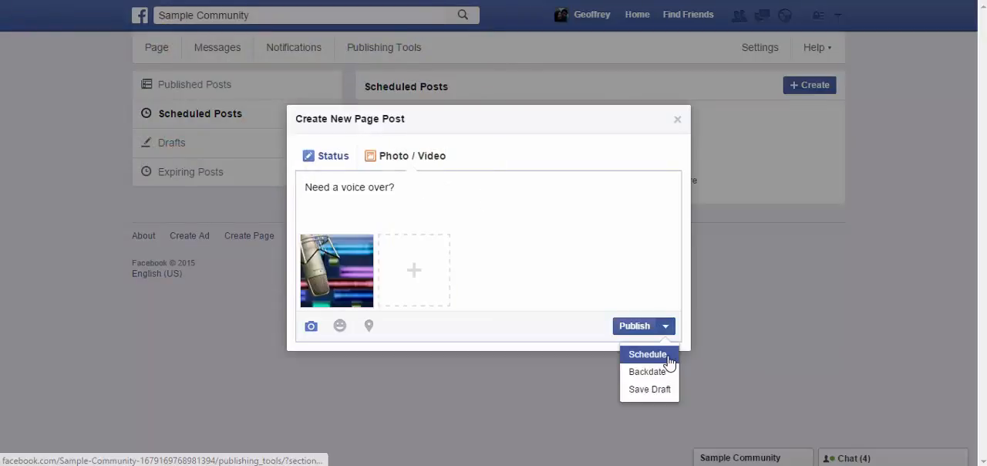
{"action": "left_click", "coordinate": [648, 354]}
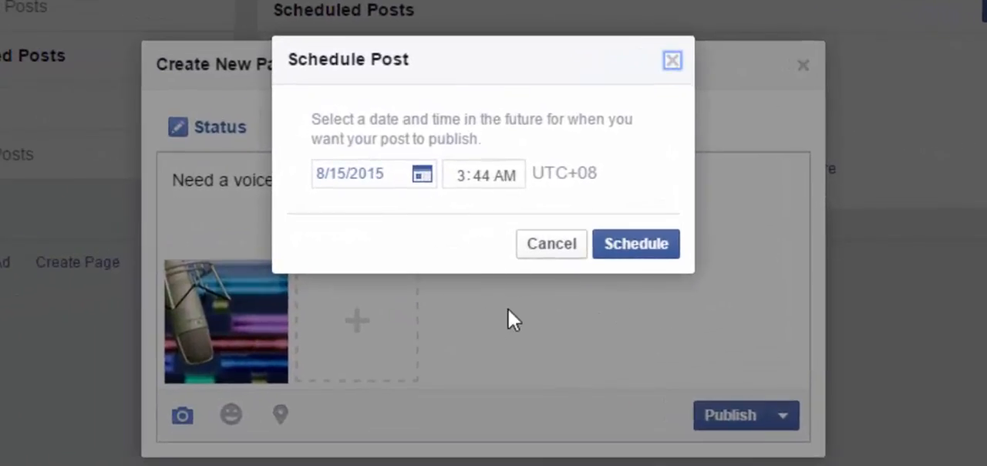
{"action": "left_click_drag", "start_coordinate": [386, 124], "coordinate": [454, 139]}
{"action": "left_click", "coordinate": [531, 143]}
{"action": "left_click", "coordinate": [672, 62]}
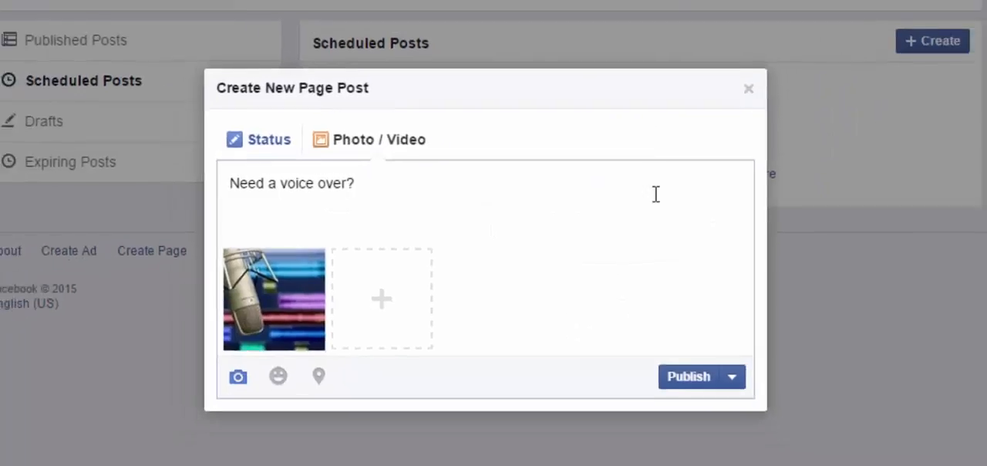
Open the post's backdating settings and read how backdated posts appear on the page timeline.
{"action": "left_click", "coordinate": [732, 376]}
{"action": "left_click", "coordinate": [706, 436]}
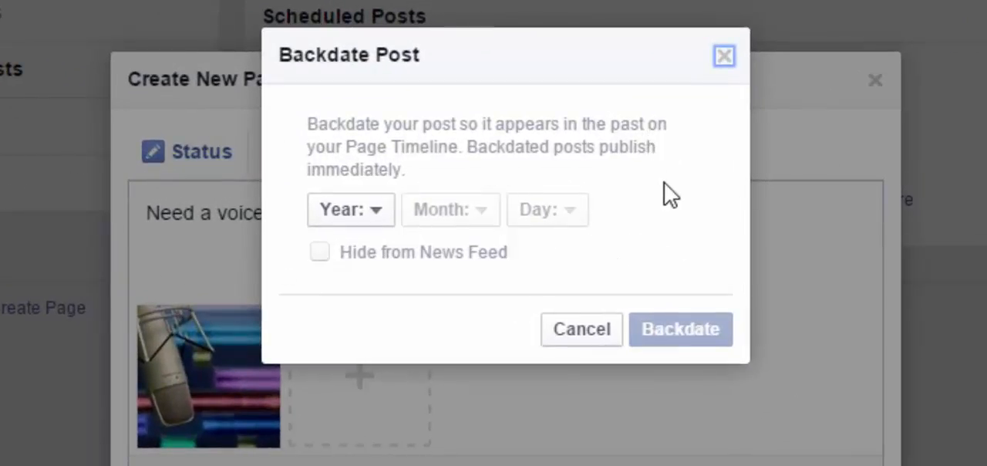
{"action": "left_click_drag", "start_coordinate": [368, 125], "coordinate": [526, 125]}
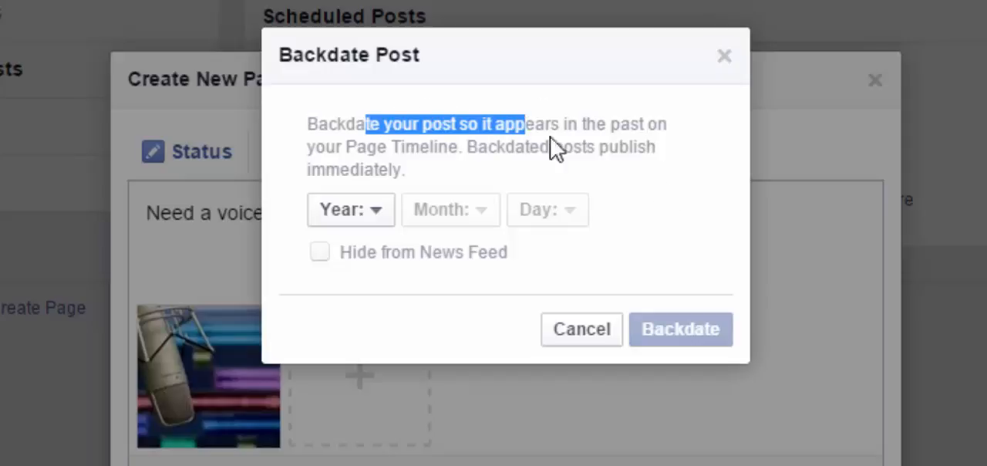
{"action": "left_click_drag", "start_coordinate": [632, 149], "coordinate": [639, 152]}
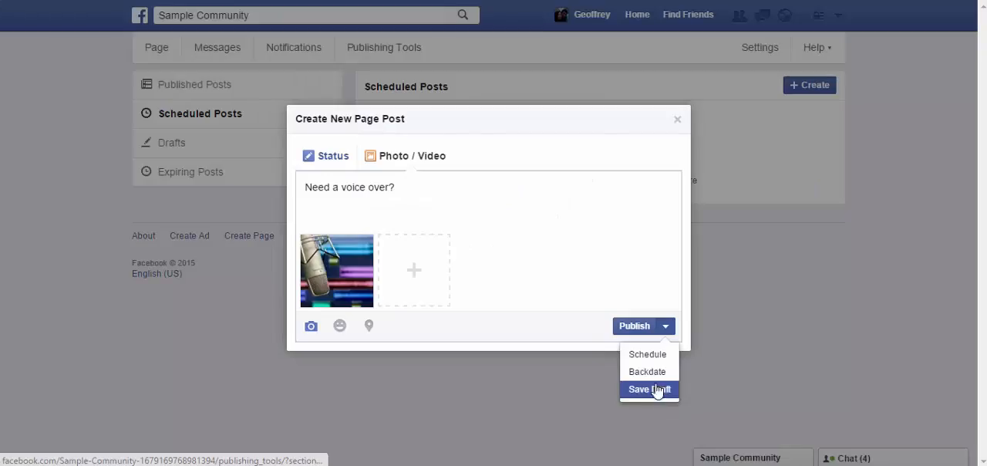
Show the Save Draft option among the post's publishing choices, and leave the post without publishing or saving it.
{"action": "left_click", "coordinate": [665, 327]}
{"action": "left_click", "coordinate": [666, 327]}
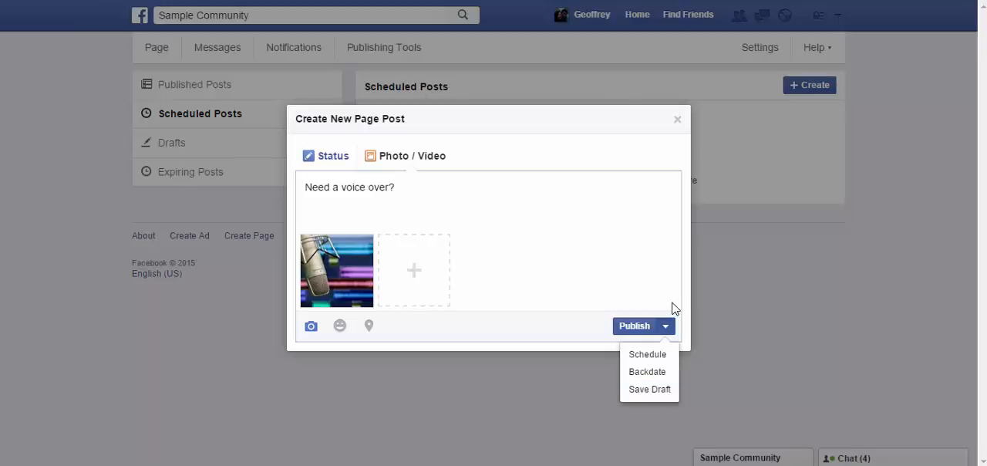
{"action": "left_click", "coordinate": [631, 255]}
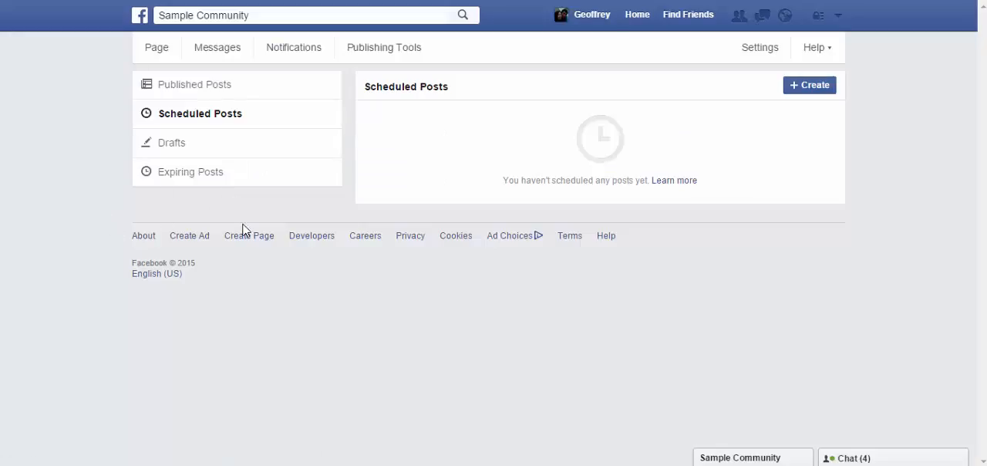
Review the Drafts and Expiring Posts sections of the publishing tools.
{"action": "left_click", "coordinate": [171, 145]}
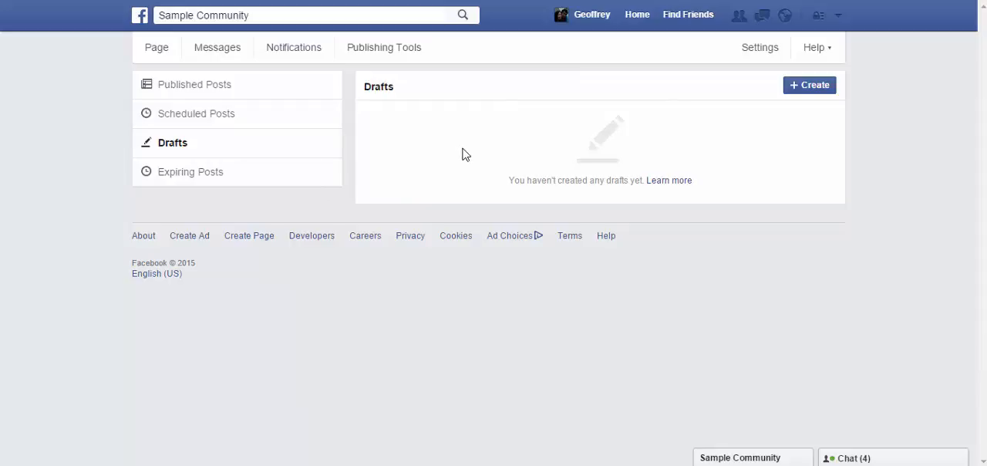
{"action": "left_click", "coordinate": [153, 173]}
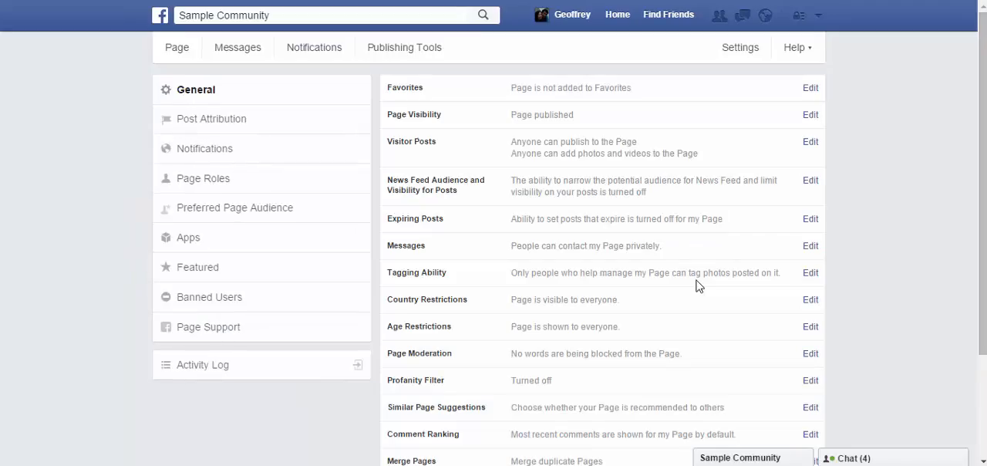
Review the page's general settings, from Favorites and Page Visibility through Profanity Filter, Merge Pages and Remove Page.
{"action": "scroll", "coordinate": [694, 286], "scroll_direction": "down", "scroll_amount": 3}
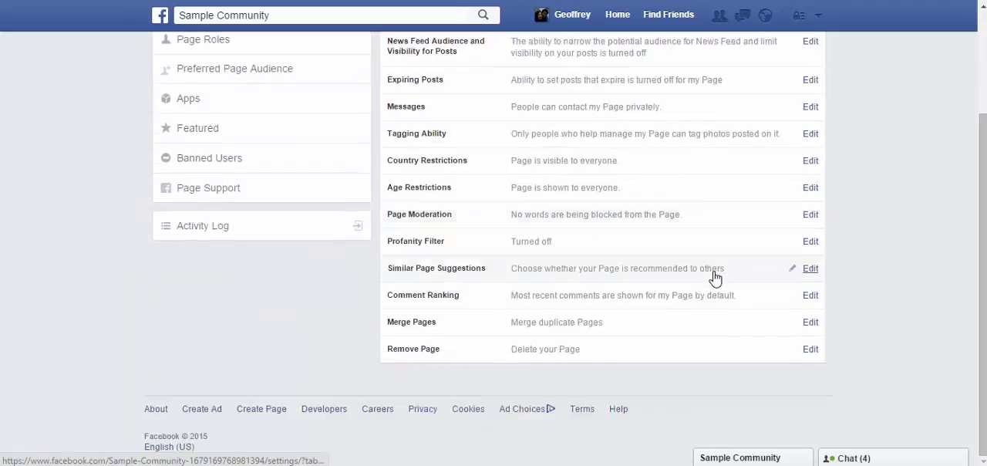
{"action": "scroll", "coordinate": [716, 279], "scroll_direction": "up", "scroll_amount": 3}
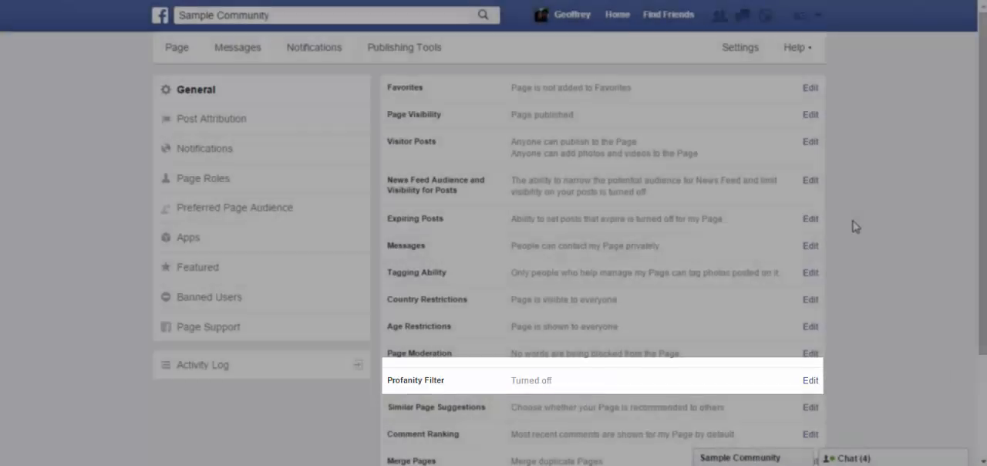
{"action": "scroll", "coordinate": [856, 205], "scroll_direction": "down", "scroll_amount": 2}
{"action": "scroll", "coordinate": [835, 204], "scroll_direction": "up", "scroll_amount": 2}
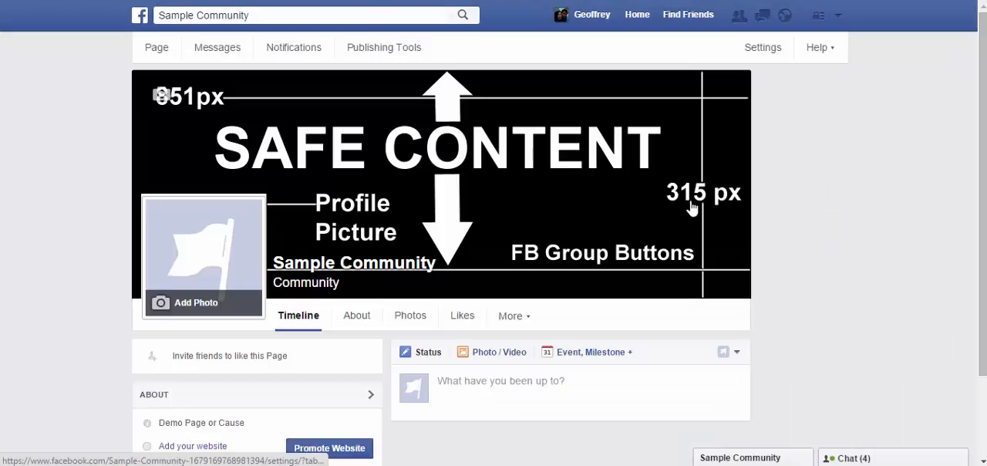
{"action": "scroll", "coordinate": [782, 220], "scroll_direction": "down", "scroll_amount": 5}
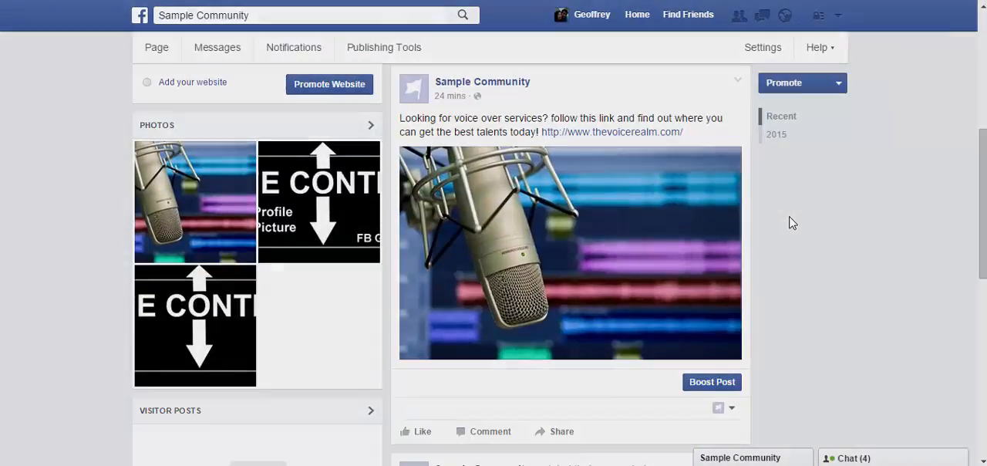